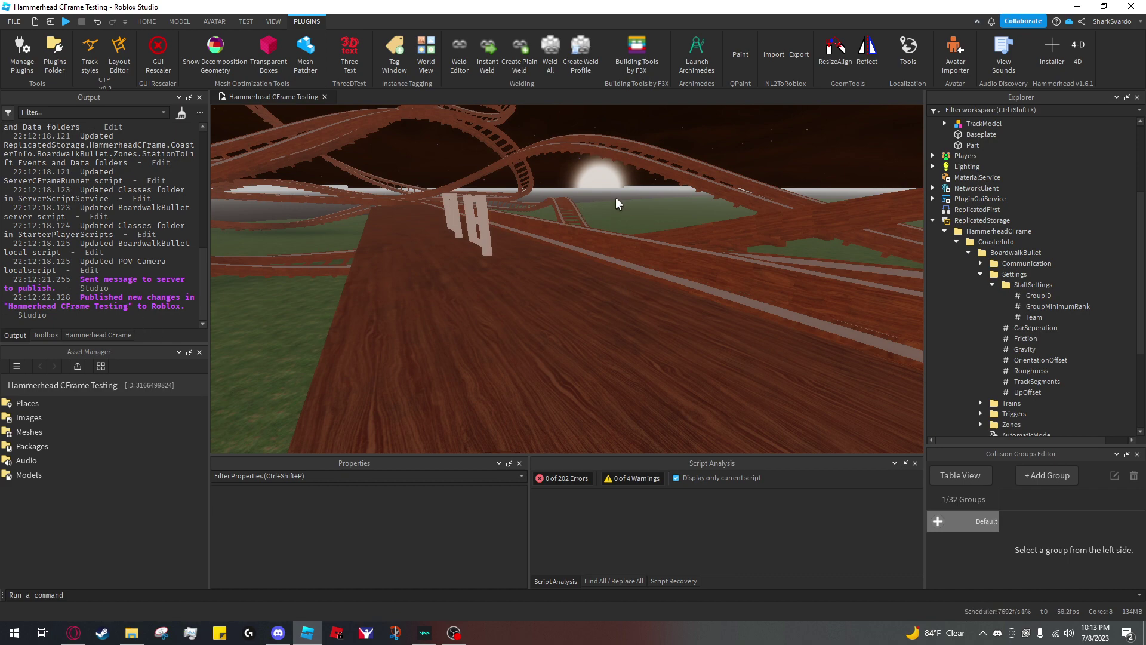
Bring up the Hammerhead CFrame ride editor and choose the BoardwalkBullet coaster for editing
key("w")
right_click_drag(613, 192, 586, 229)
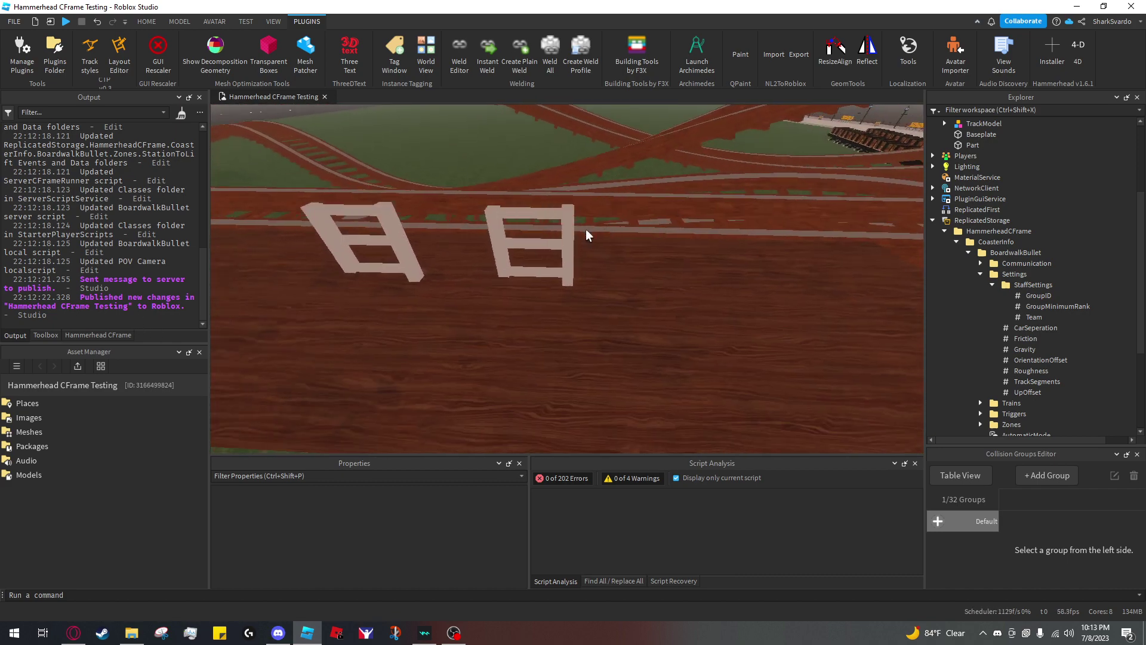
key("w")
right_click_drag(704, 185, 704, 185)
key("w")
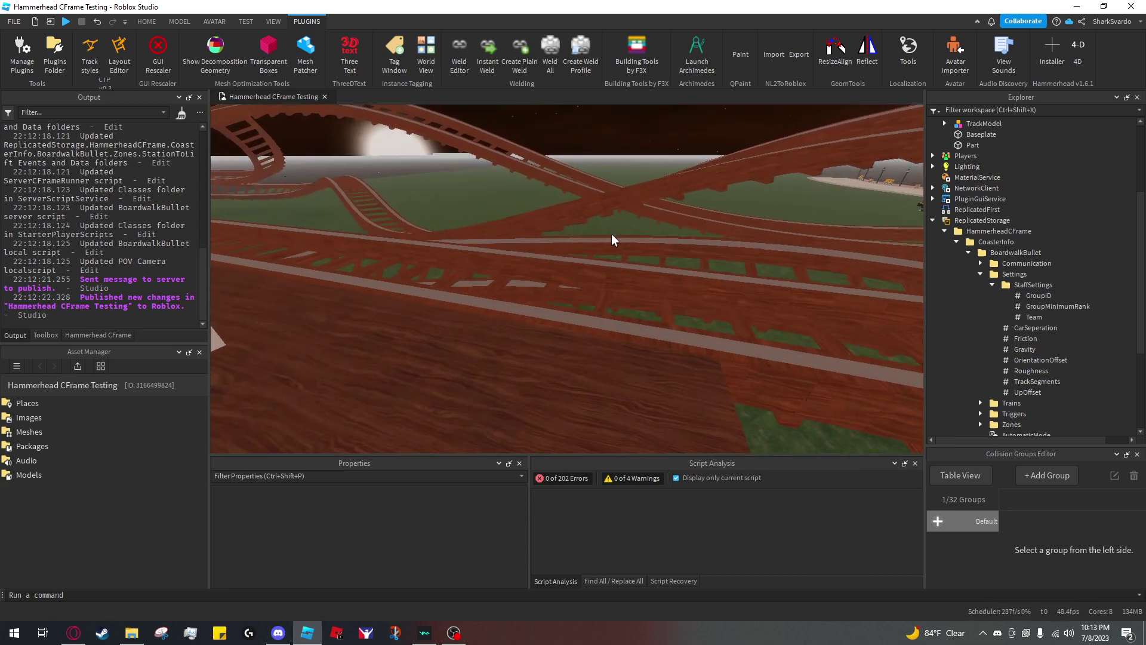
key("e")
key("q")
left_click(116, 337)
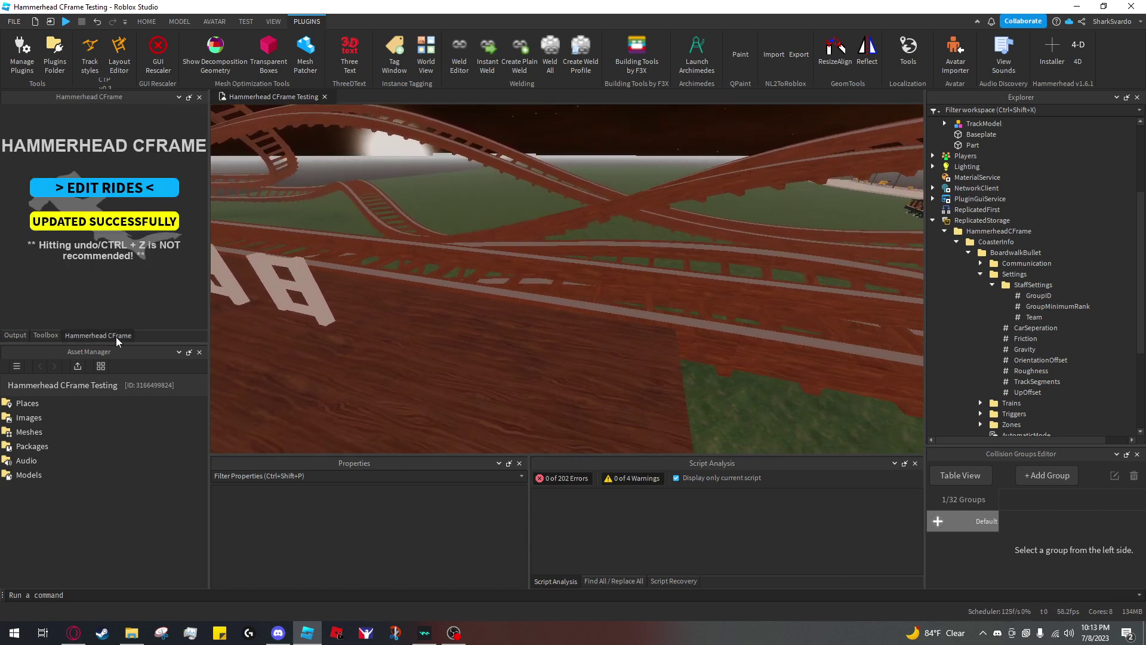
right_click_drag(344, 224, 344, 224)
key("w")
left_click(166, 194)
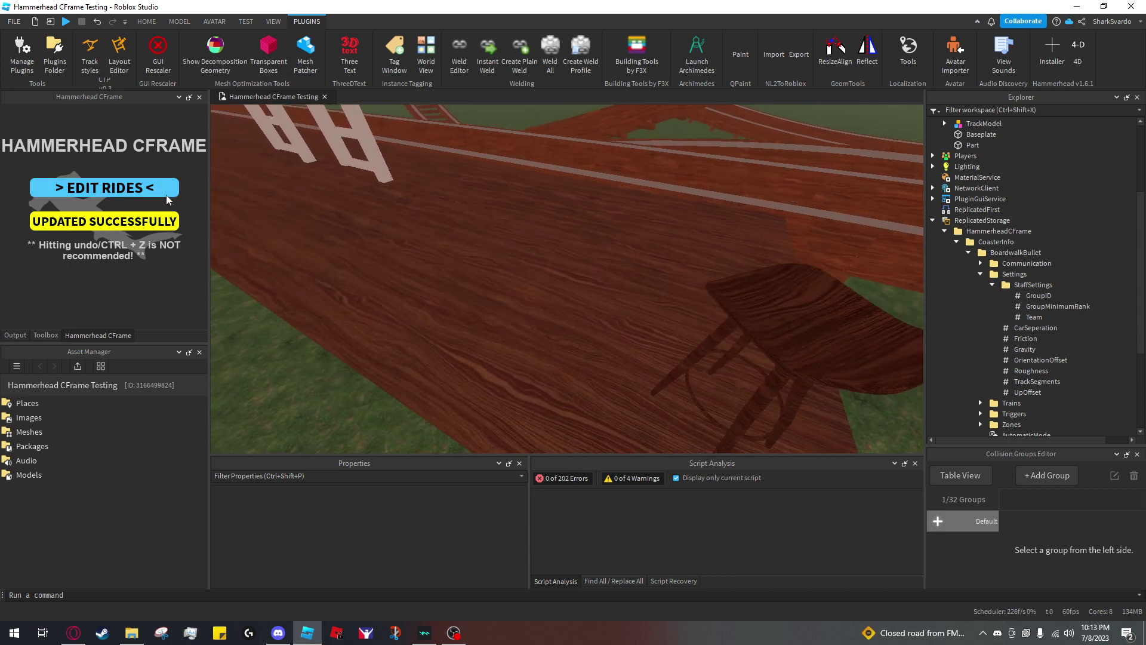
left_click(153, 117)
left_click(140, 117)
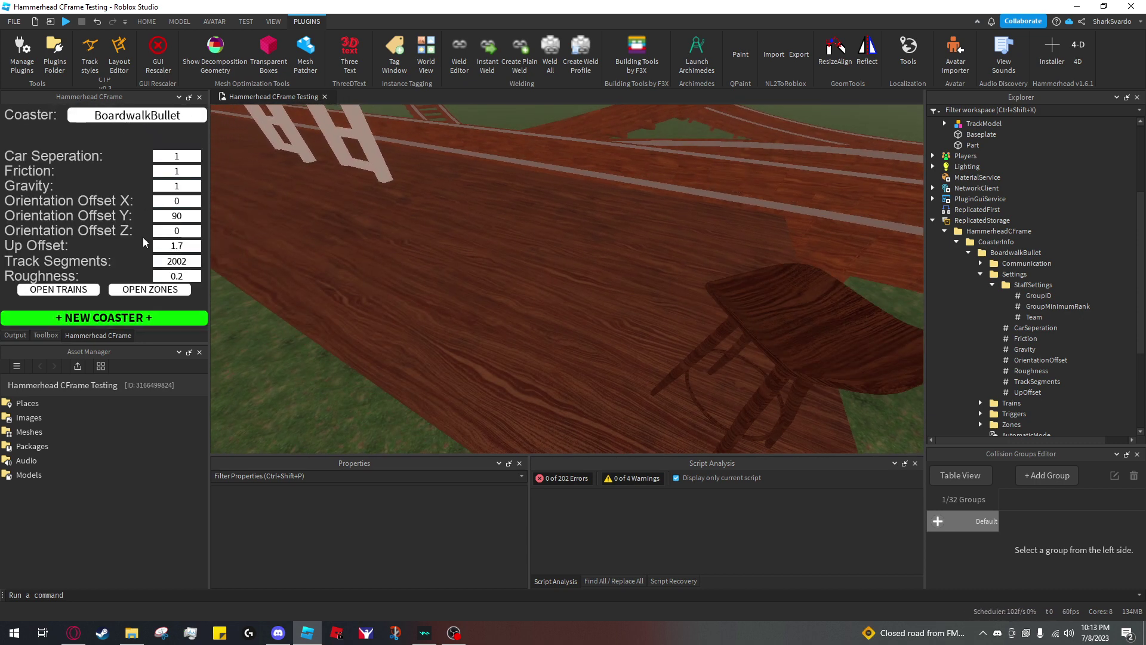
Open the coaster's Station zone and spawn a control panel for it
left_click(141, 289)
left_click(139, 156)
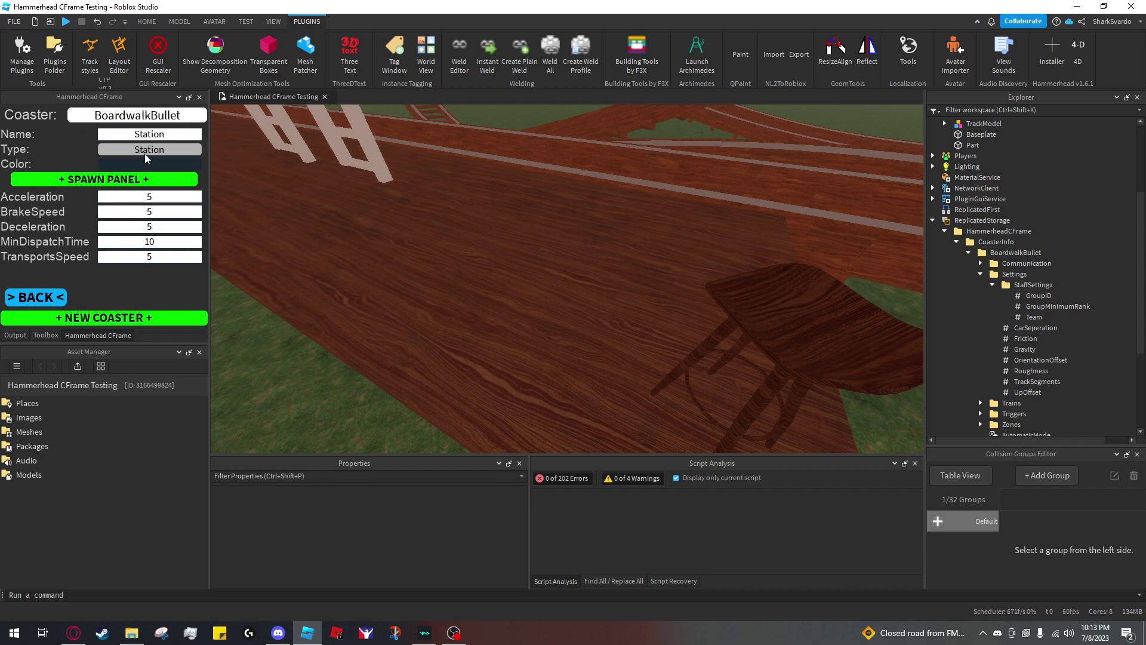
right_click_drag(349, 198, 350, 198)
key("s")
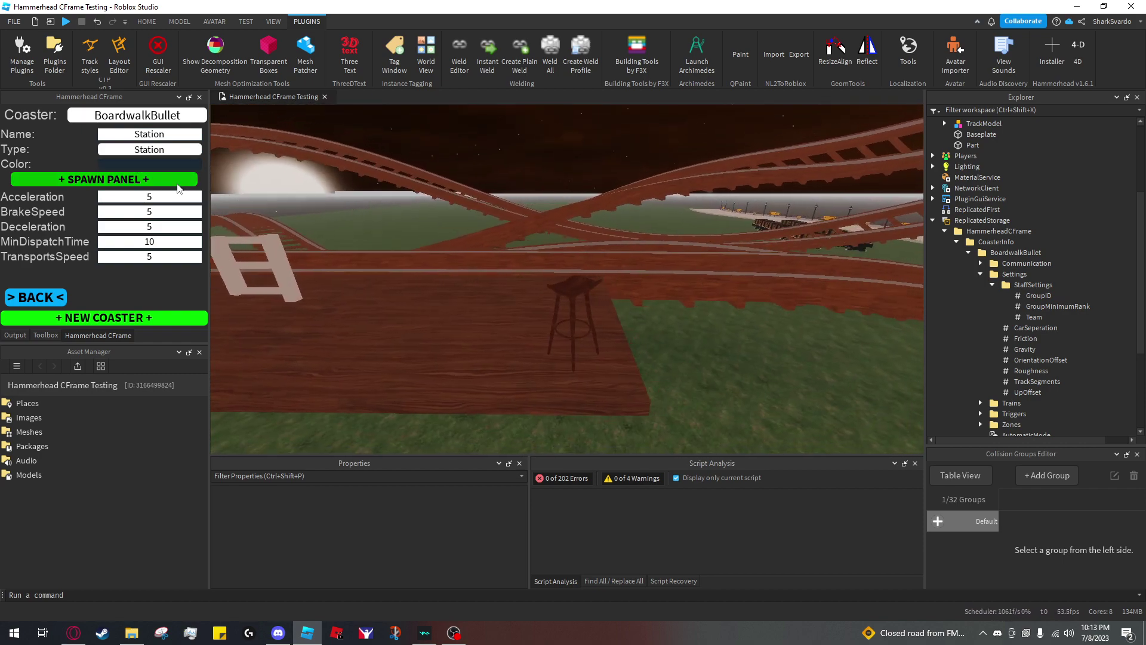
left_click(177, 184)
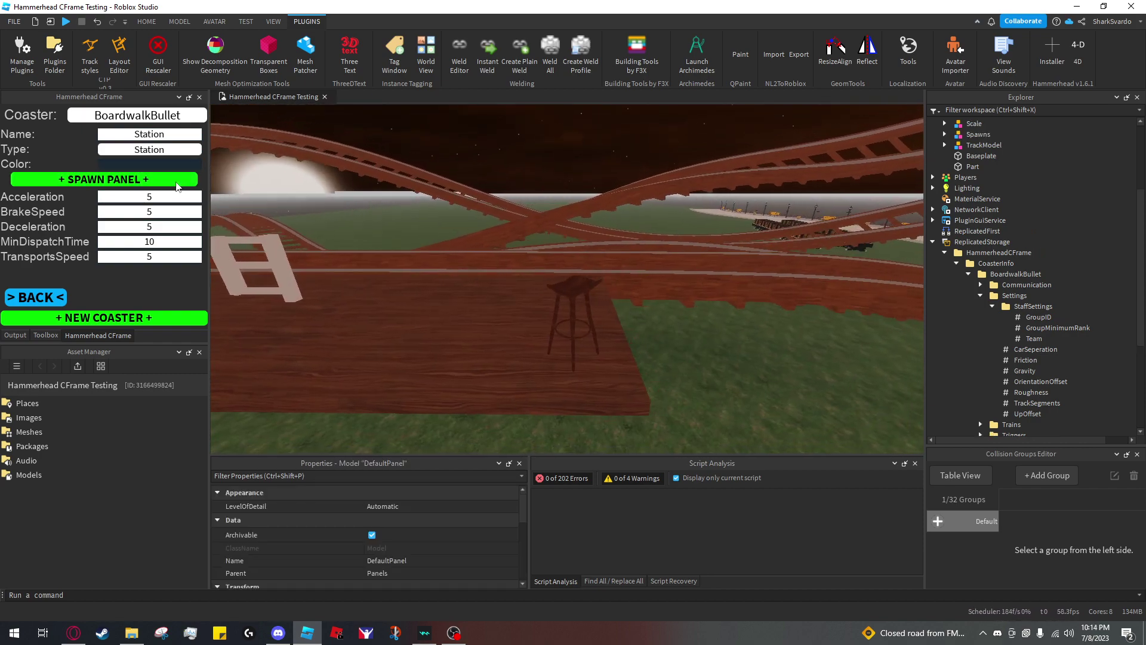
Locate the spawned control panel and bring it over beside the wooden station platform
right_click_drag(543, 272, 543, 271)
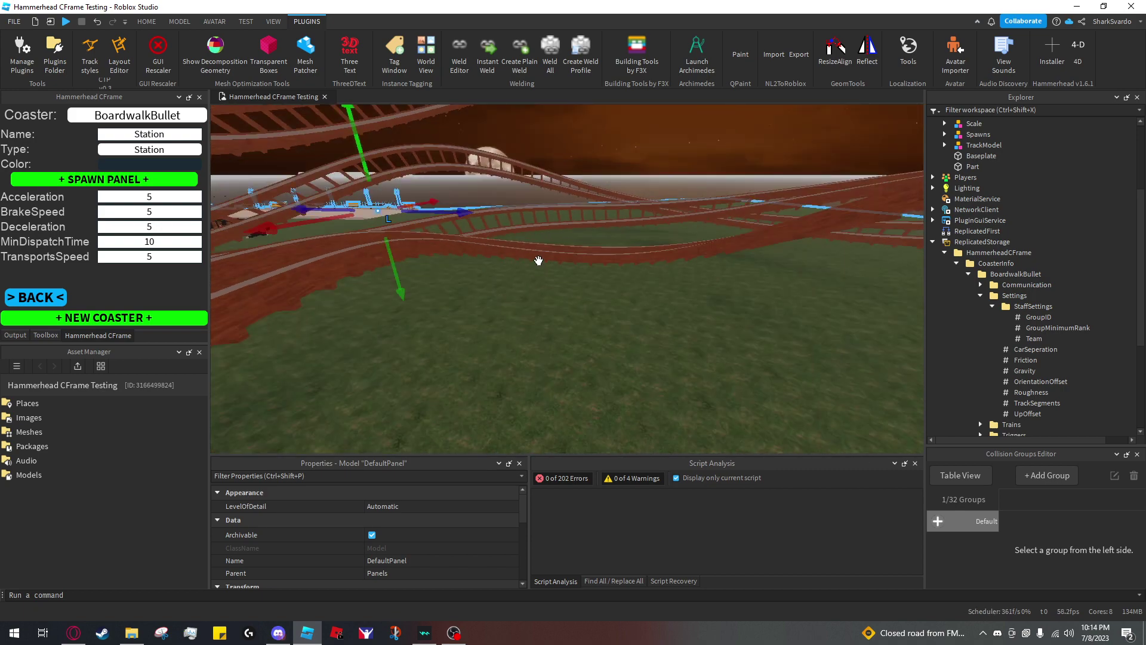
right_click_drag(636, 259, 634, 261)
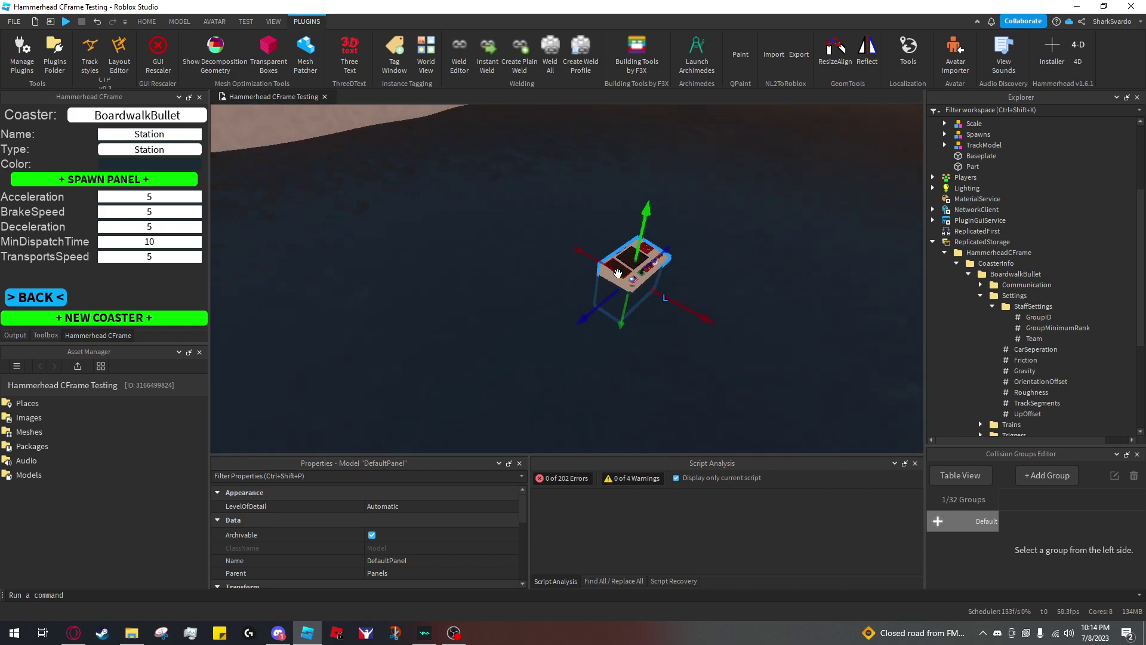
left_click_drag(617, 274, 542, 267)
right_click_drag(535, 271, 542, 266)
key("w")
left_click_drag(543, 266, 548, 267)
scroll(548, 266, "up", 10)
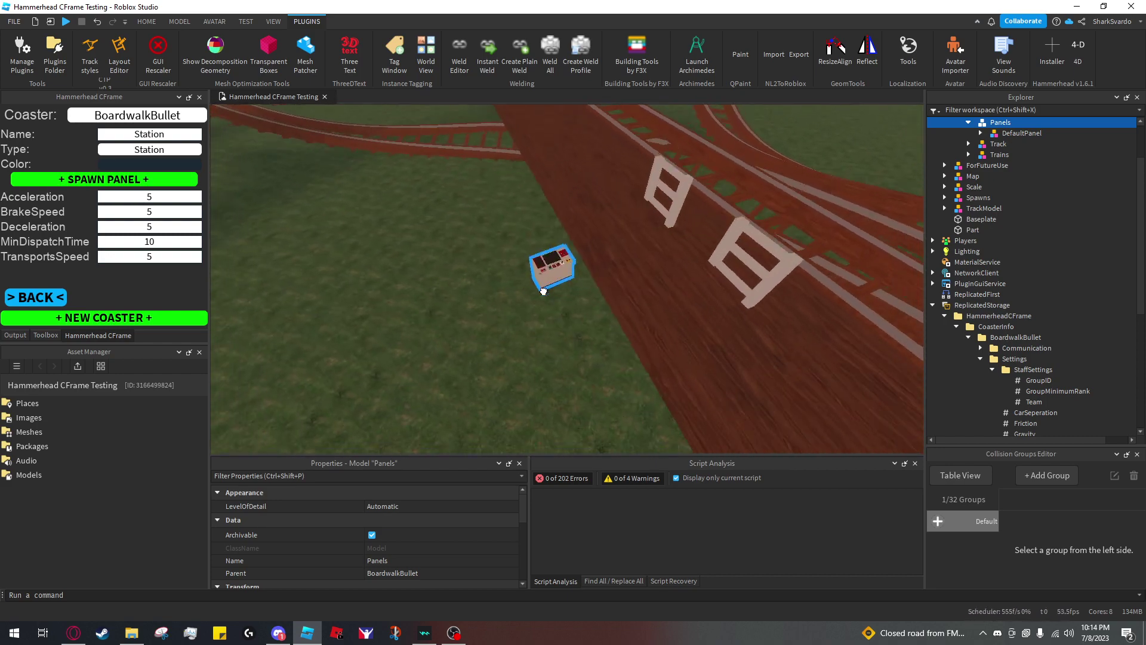
scroll(544, 291, "up", 5)
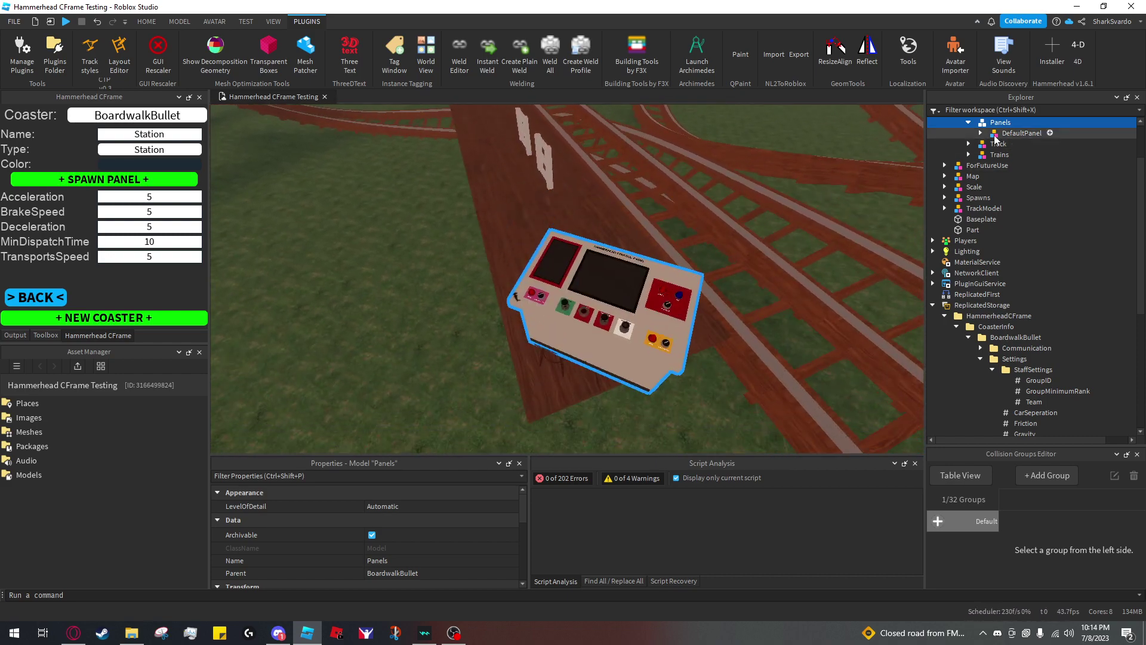
Select the DefaultPanel model and position it on the station platform in front of the stool
left_click(1022, 133)
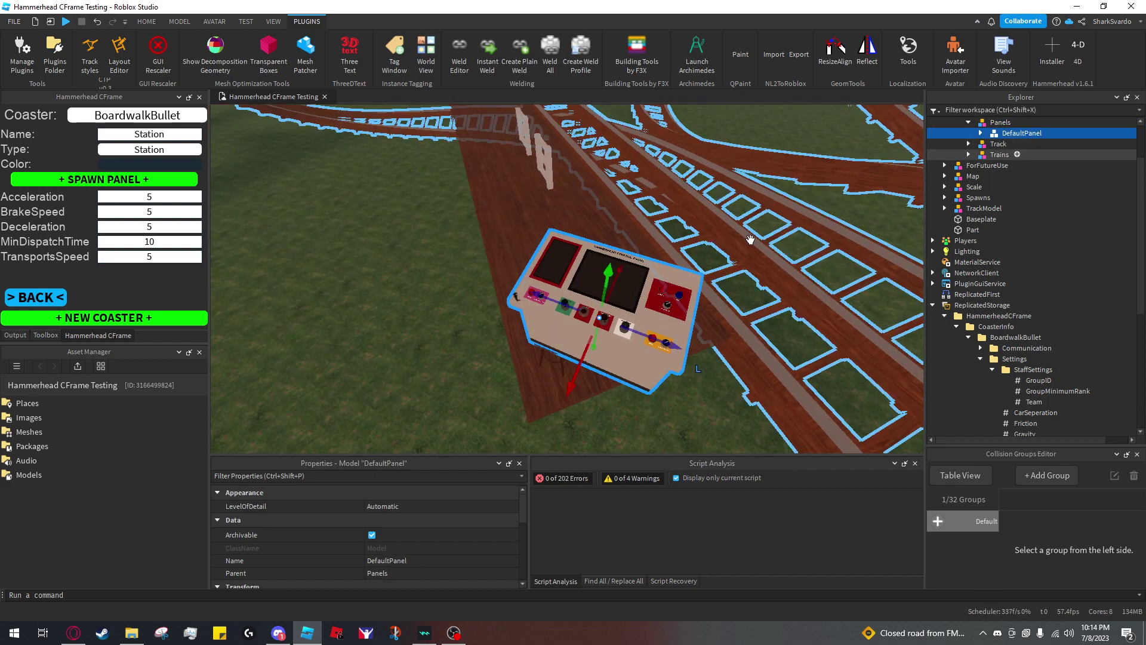
scroll(561, 270, "up", 10)
left_click_drag(562, 270, 589, 213)
key("e")
right_click_drag(588, 212, 519, 194)
left_click(653, 127)
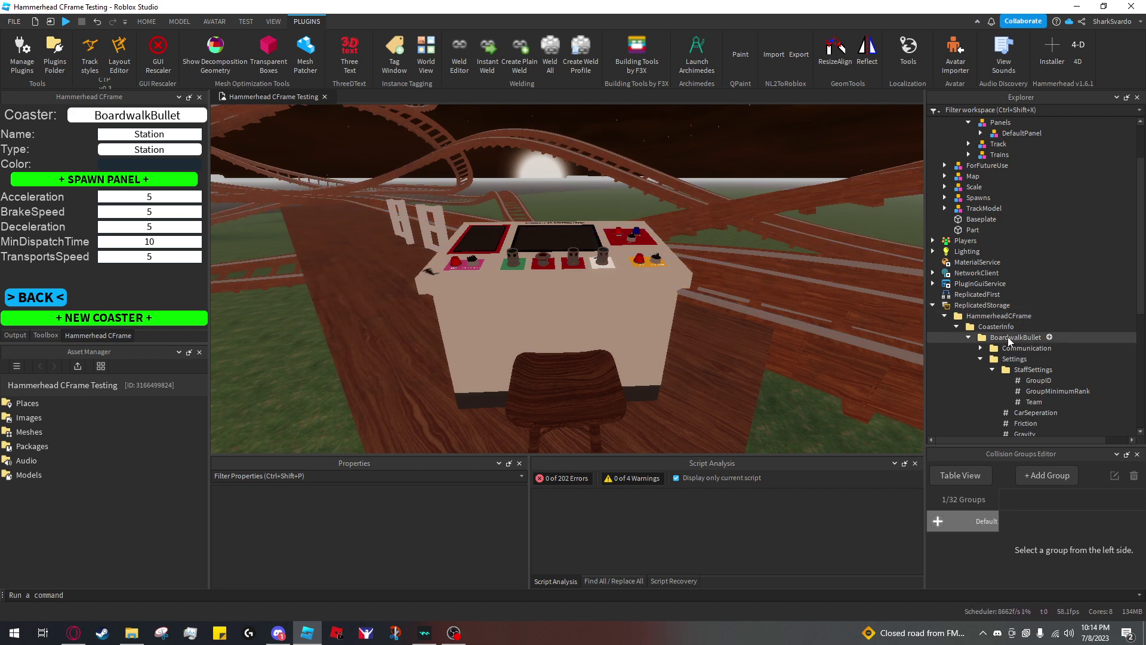
Copy the group ID from the Busch Entertainment page in the browser and set GroupID in StaffSettings to 8066513
scroll(994, 358, "down", 2)
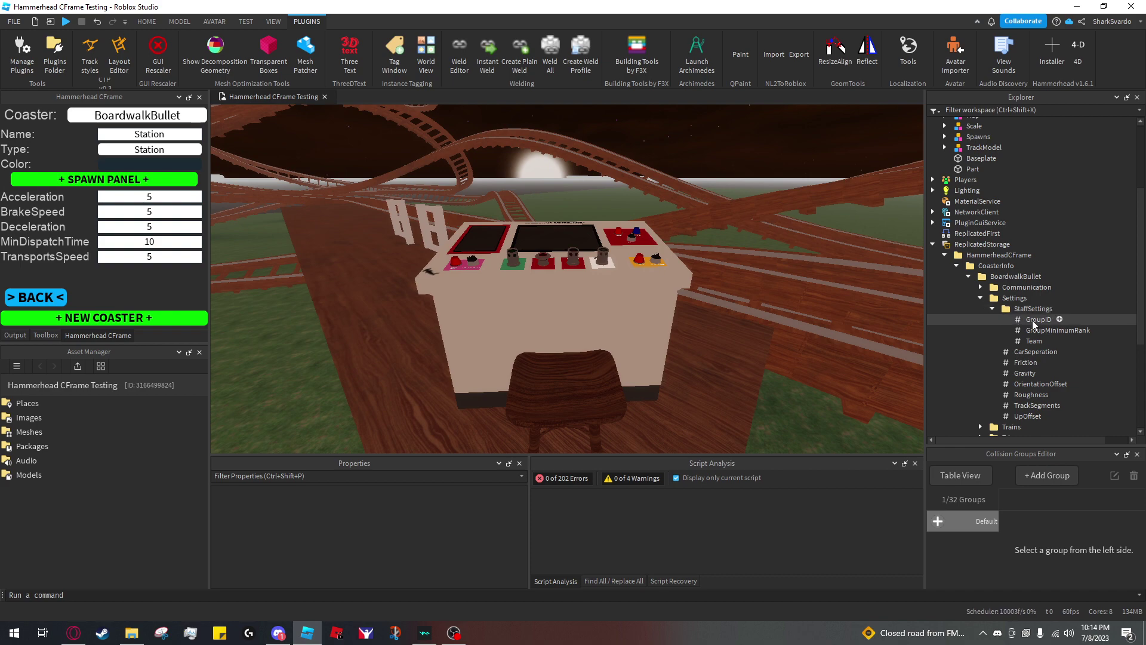
left_click(73, 633)
left_click(417, 7)
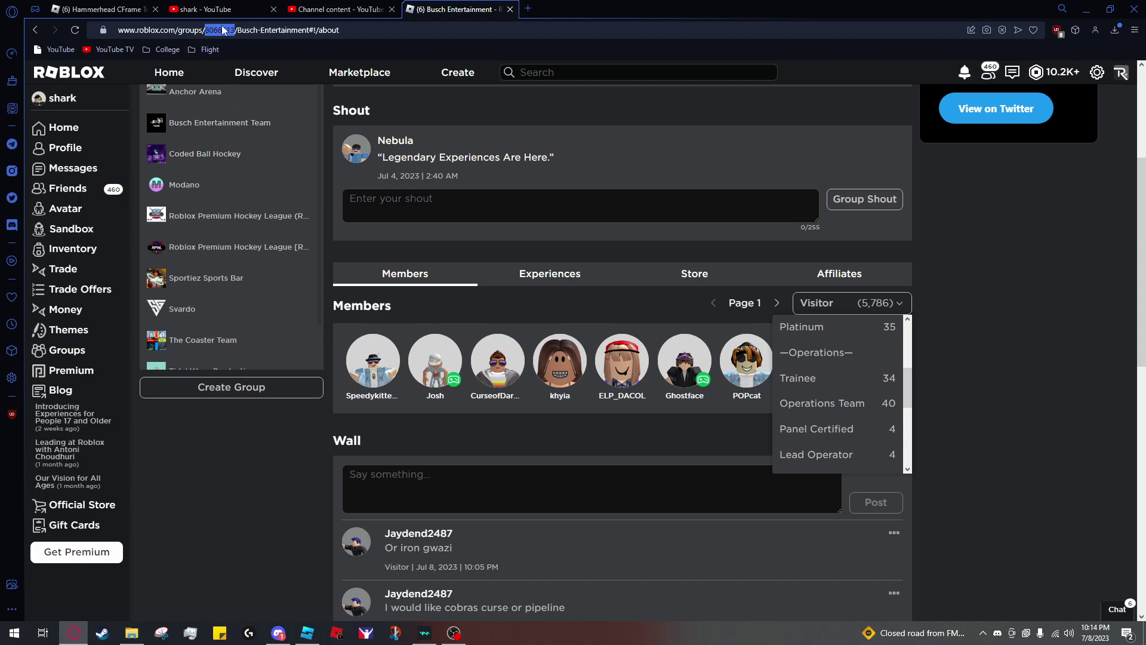
left_click(311, 634)
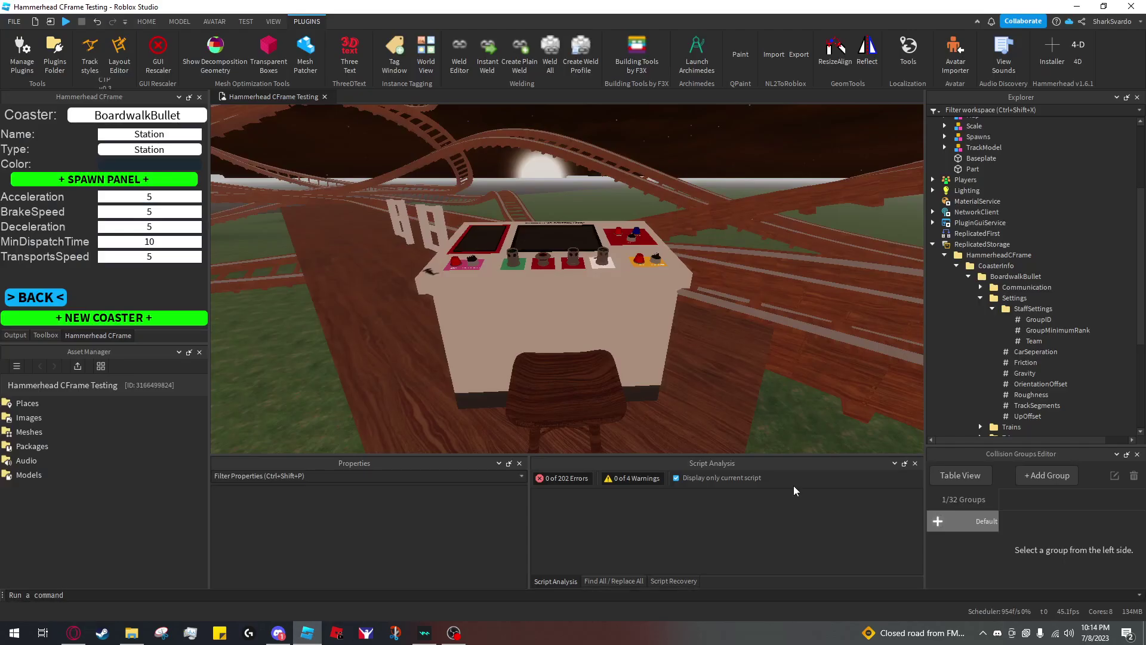
left_click(1038, 319)
left_click(365, 558)
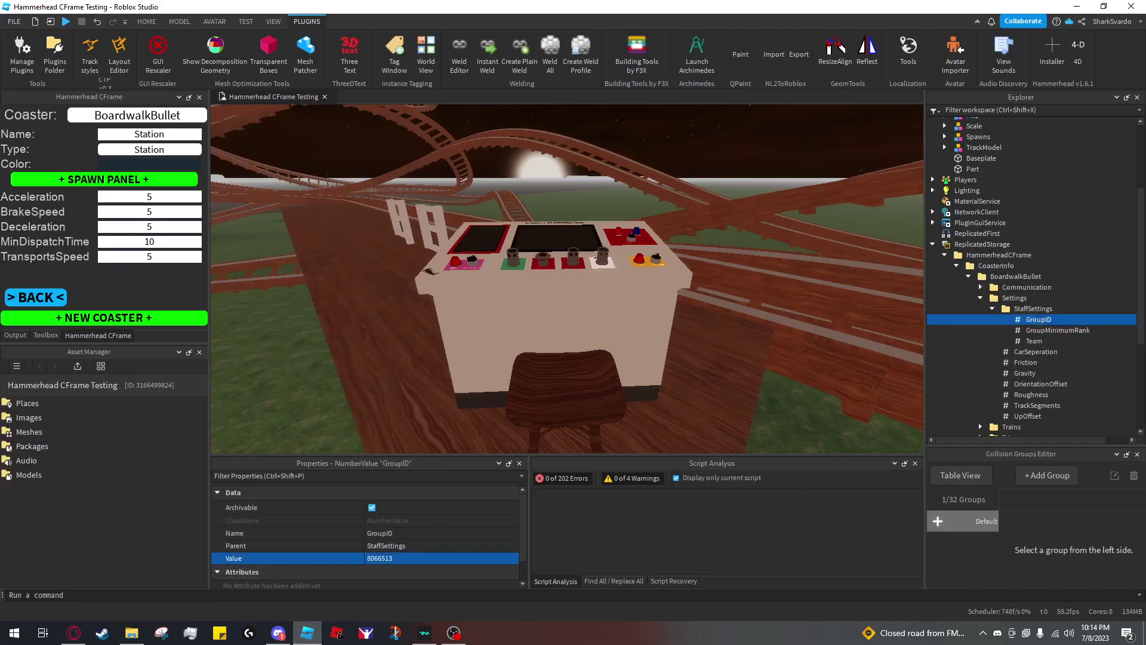
Check the Trainee role in the group's rank list in the browser and set GroupMinimumRank in StaffSettings to 16
left_click(78, 633)
right_click(828, 378)
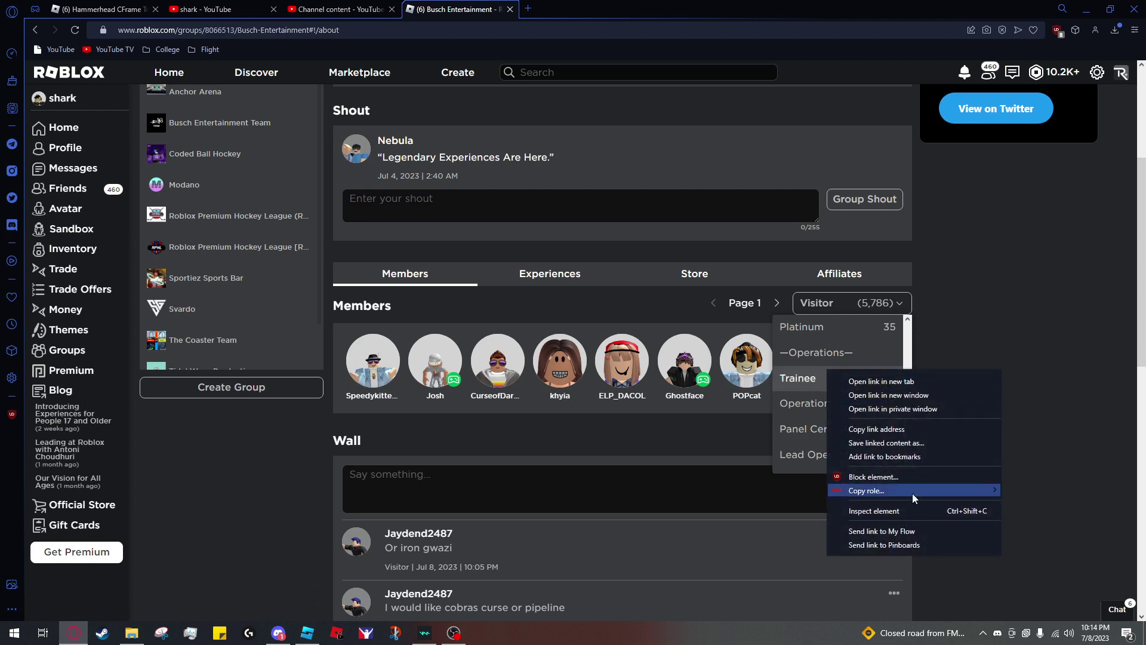
mouse_move(916, 492)
left_click(1005, 492)
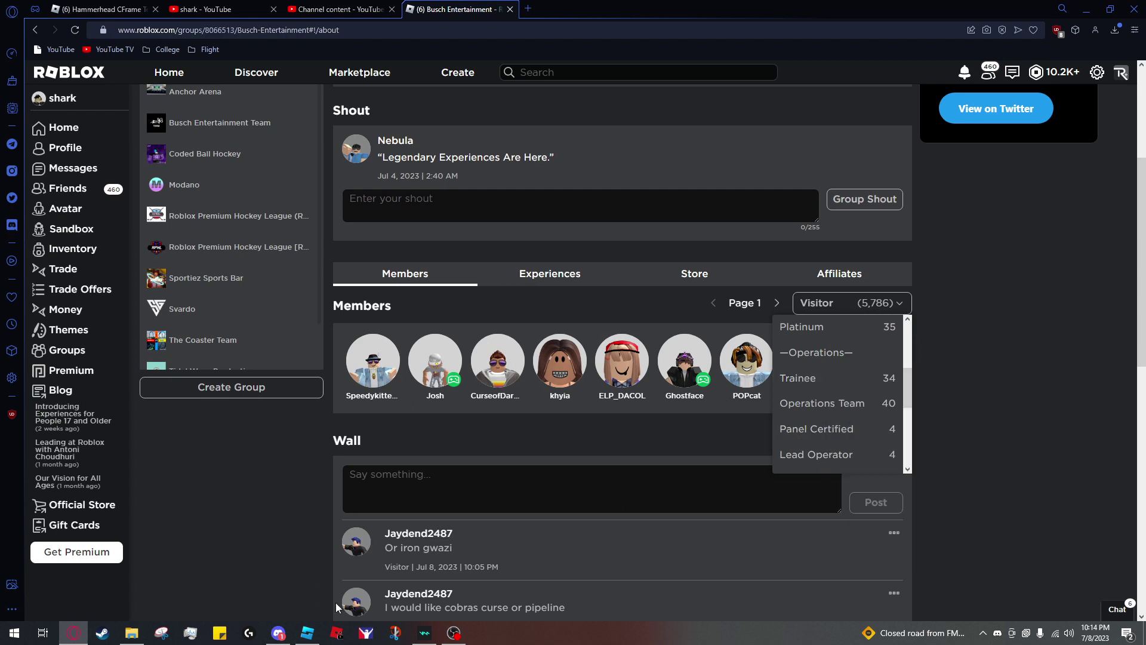
left_click(308, 633)
left_click(1051, 330)
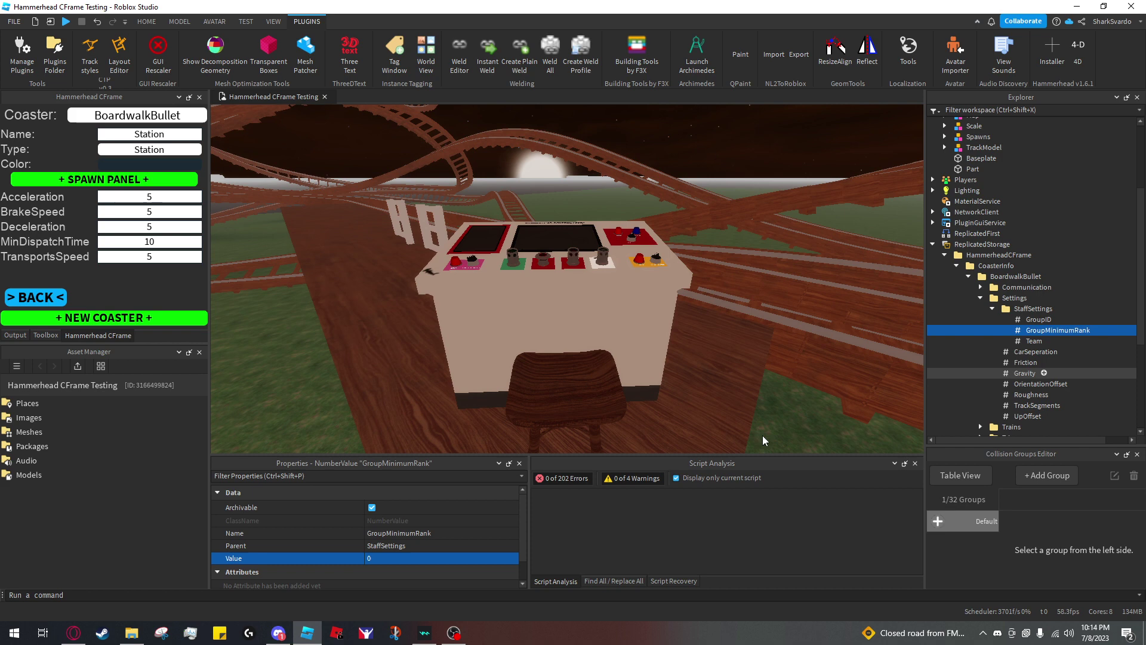
left_click(388, 558)
key("Return")
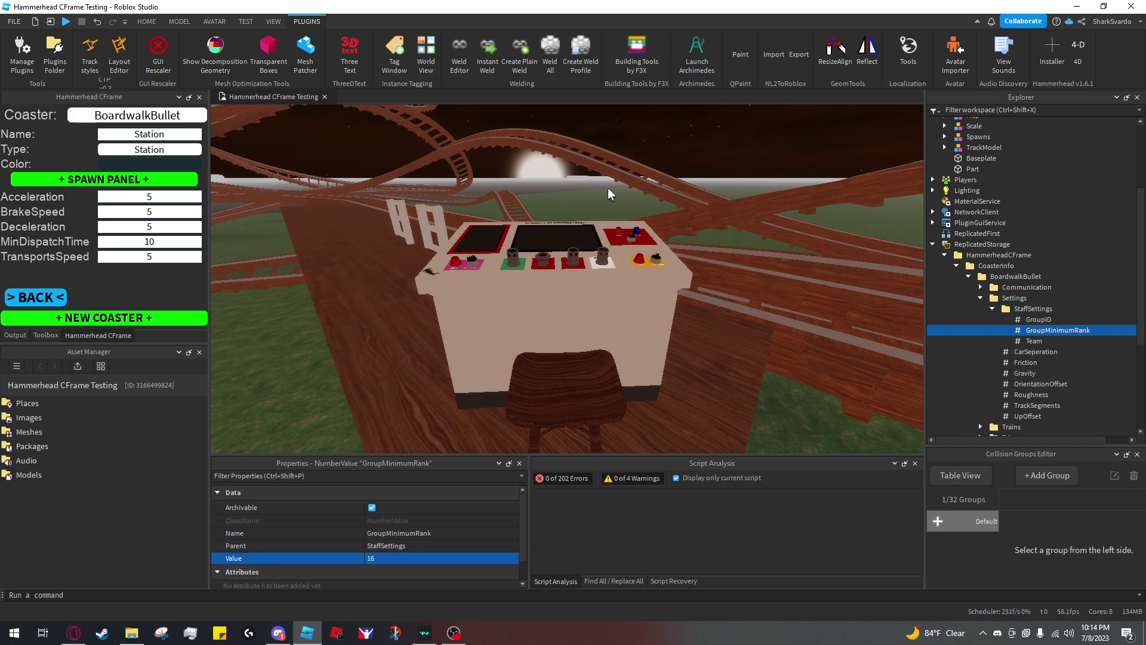
Return to Roblox Studio and reset GroupMinimumRank and GroupID in StaffSettings to 0
left_click(82, 634)
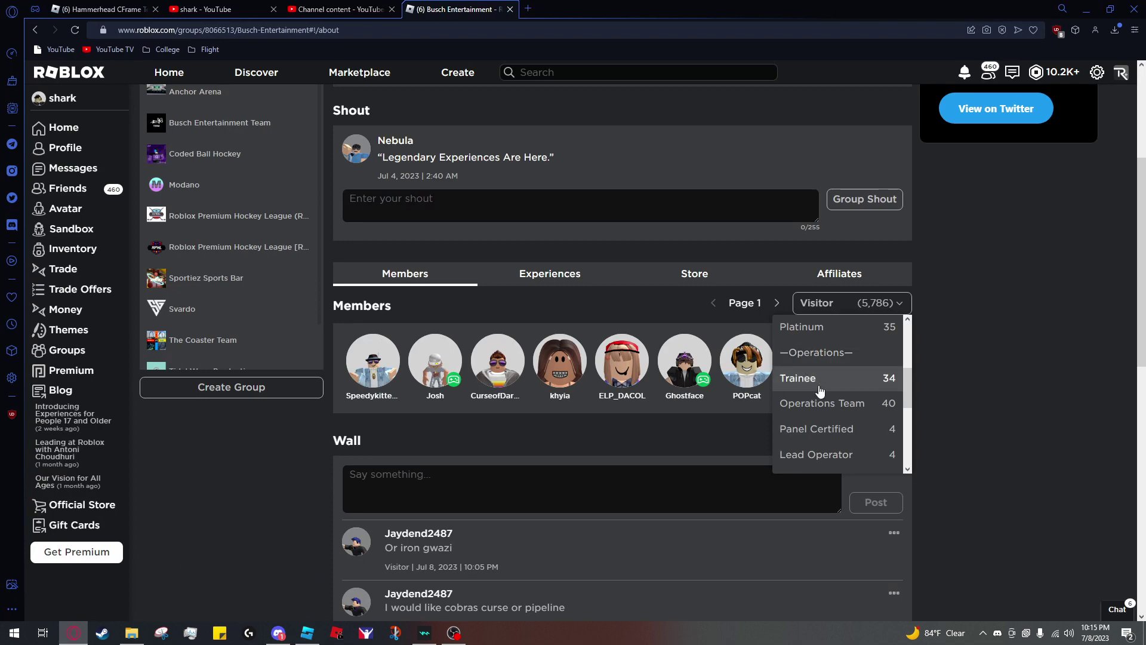
left_click(454, 633)
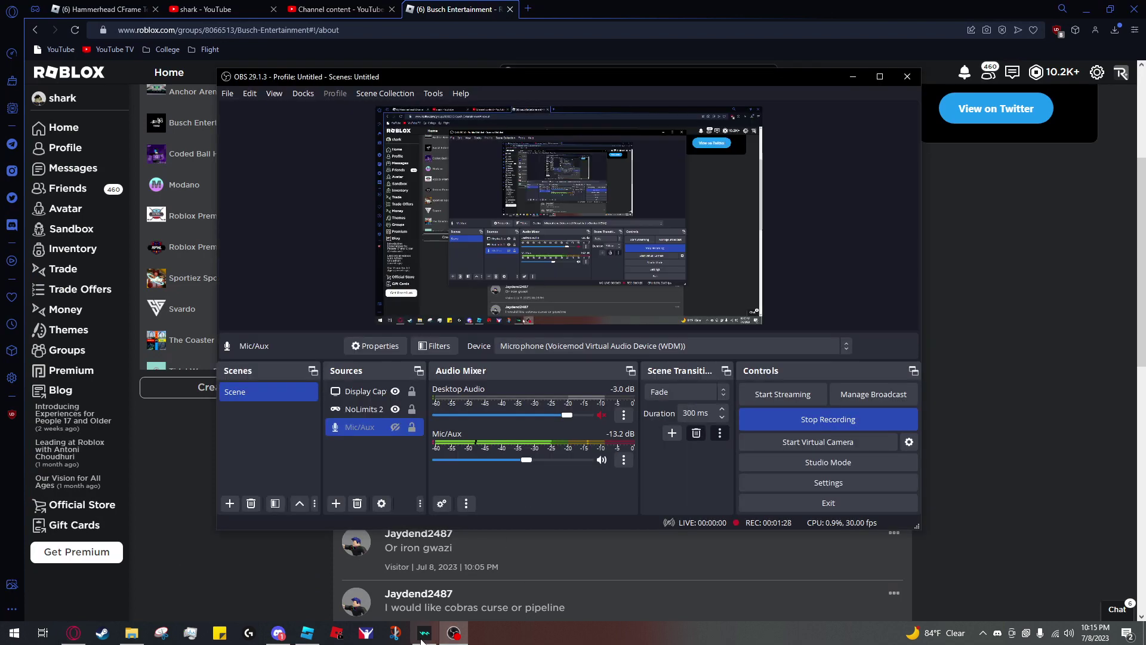
left_click(311, 637)
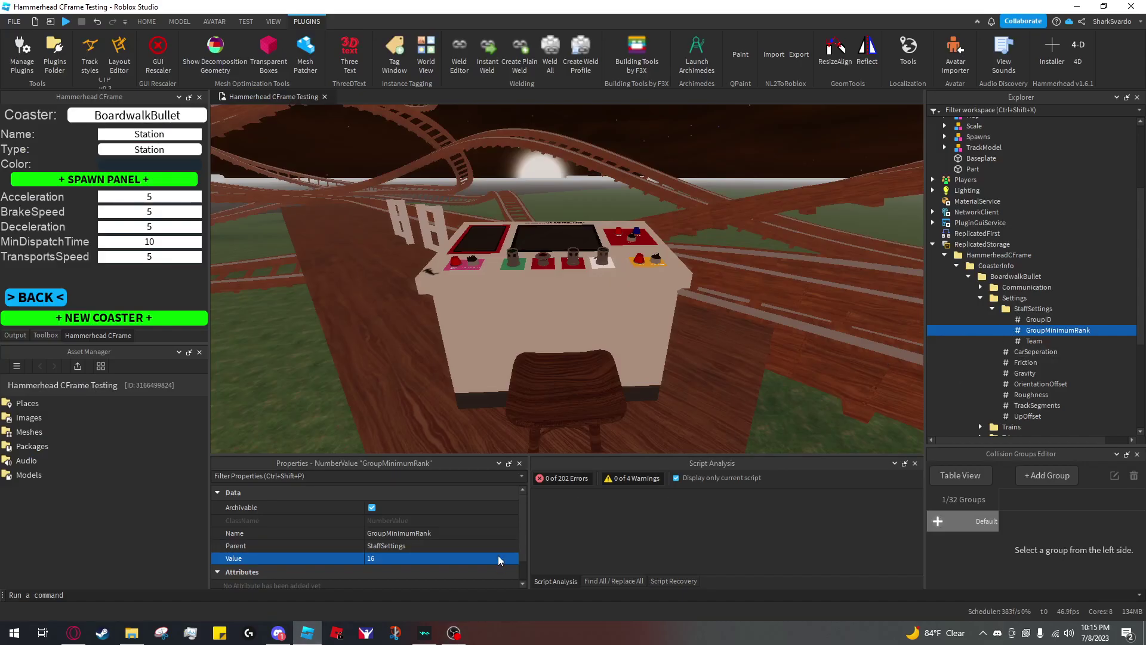
left_click(499, 560)
key("Return")
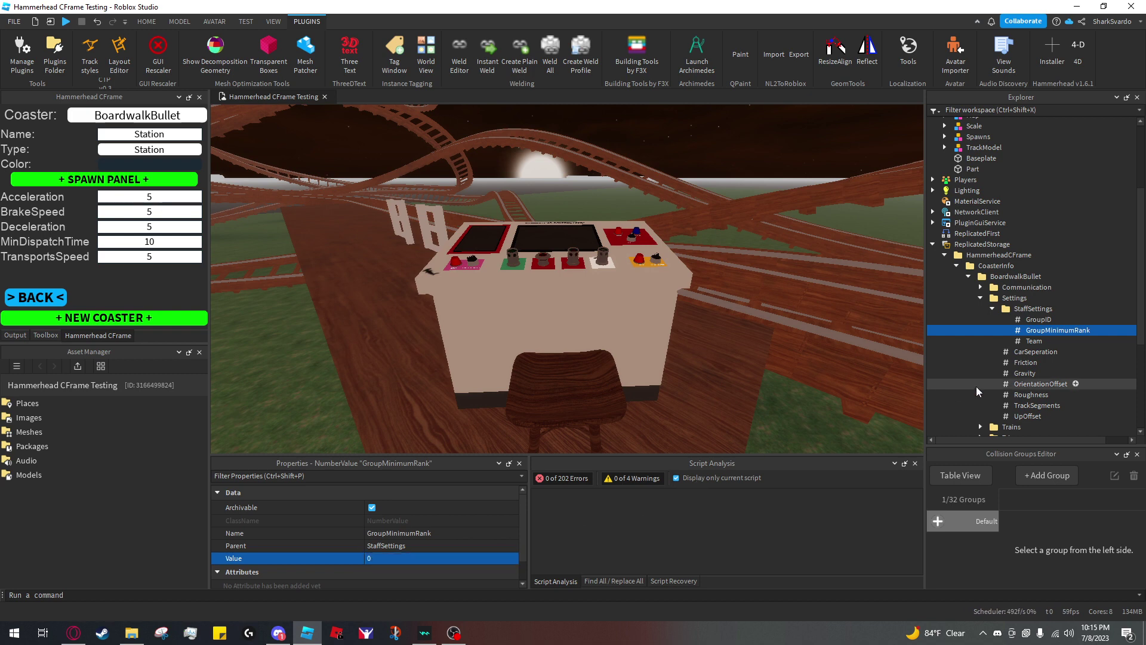
left_click(1038, 319)
Add a Team object to the Teams service and rename it Staff
scroll(1015, 299, "down", 5)
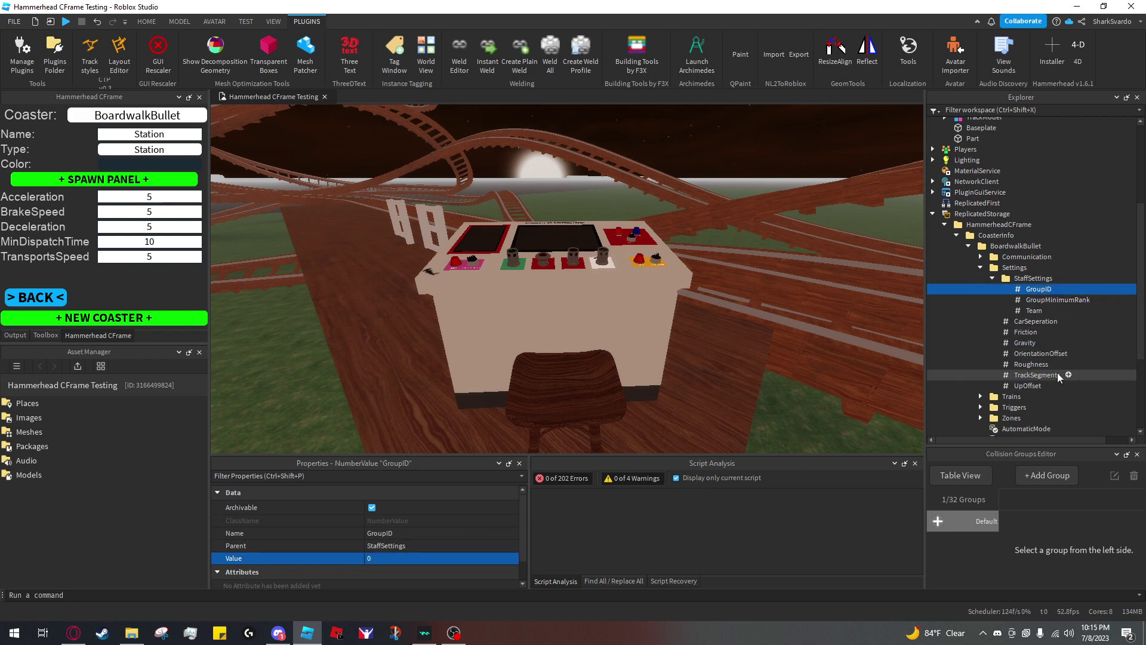
left_click(984, 409)
type("tea")
left_click(961, 151)
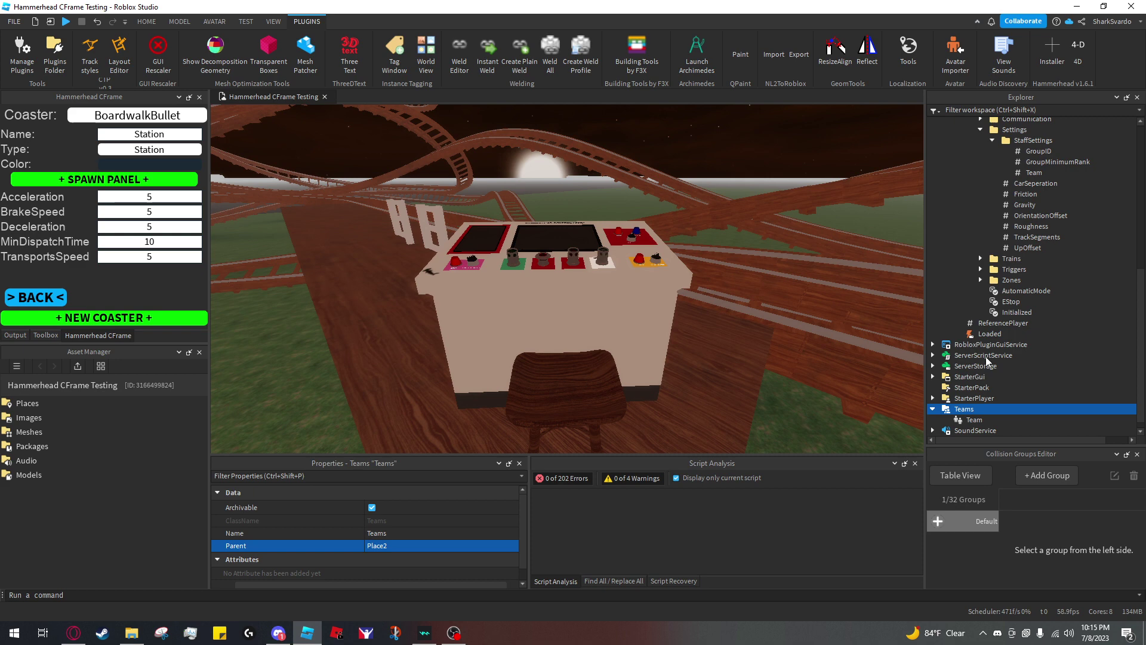
double_click(970, 420)
type("Staff")
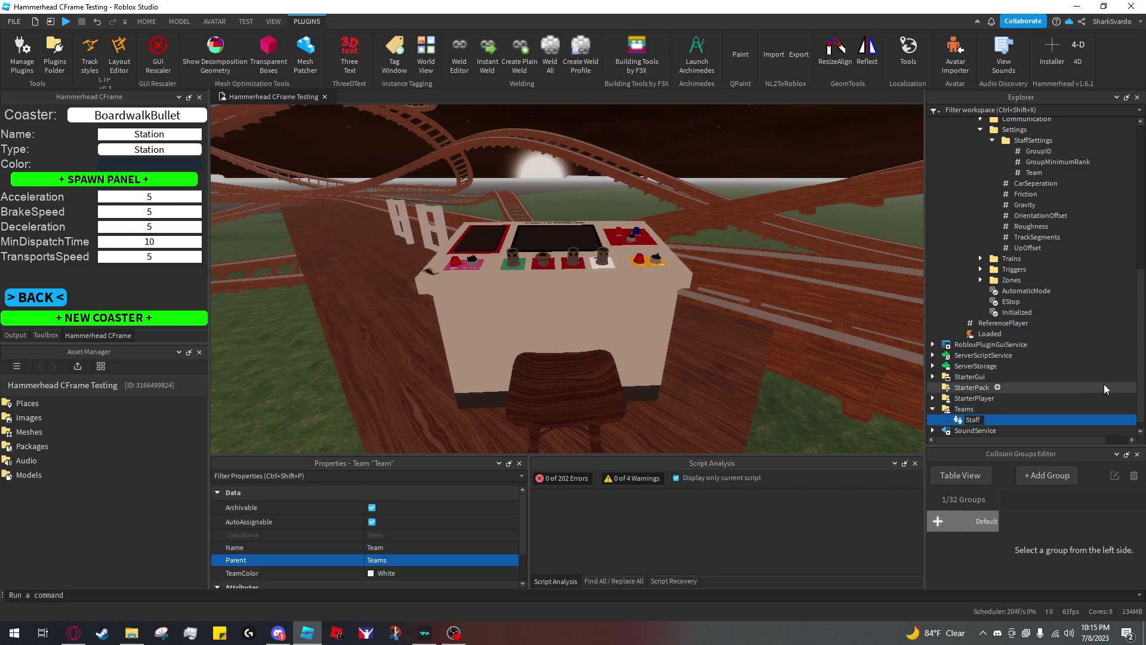
key("Return")
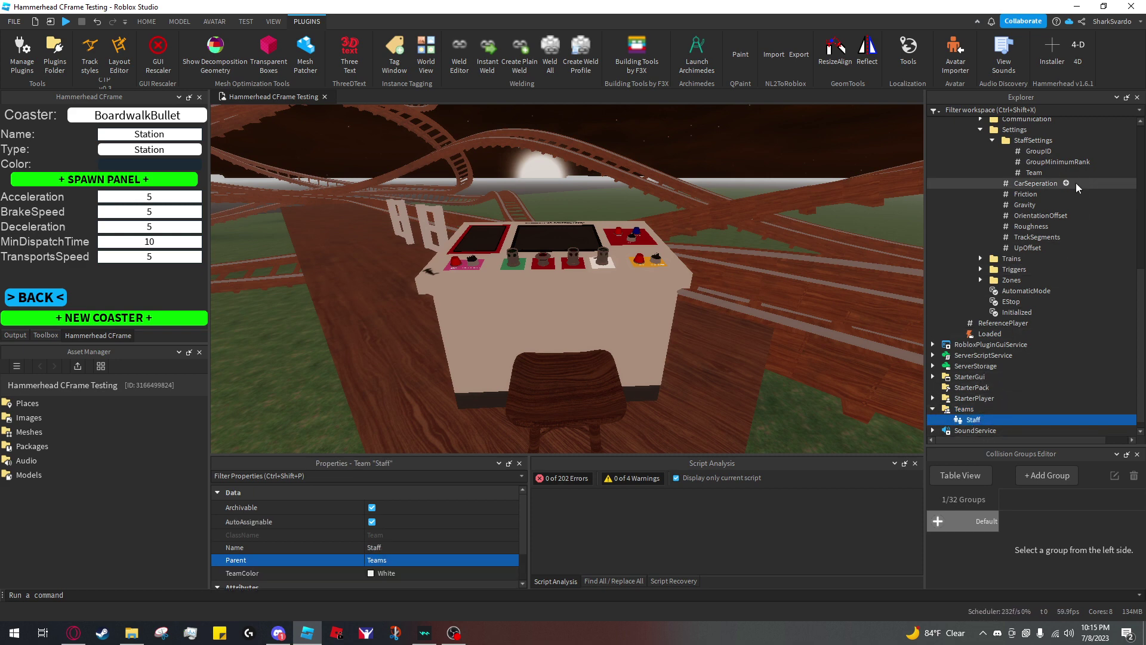
Set the Team value in StaffSettings to the Staff team
left_click(1051, 173)
left_click(395, 557)
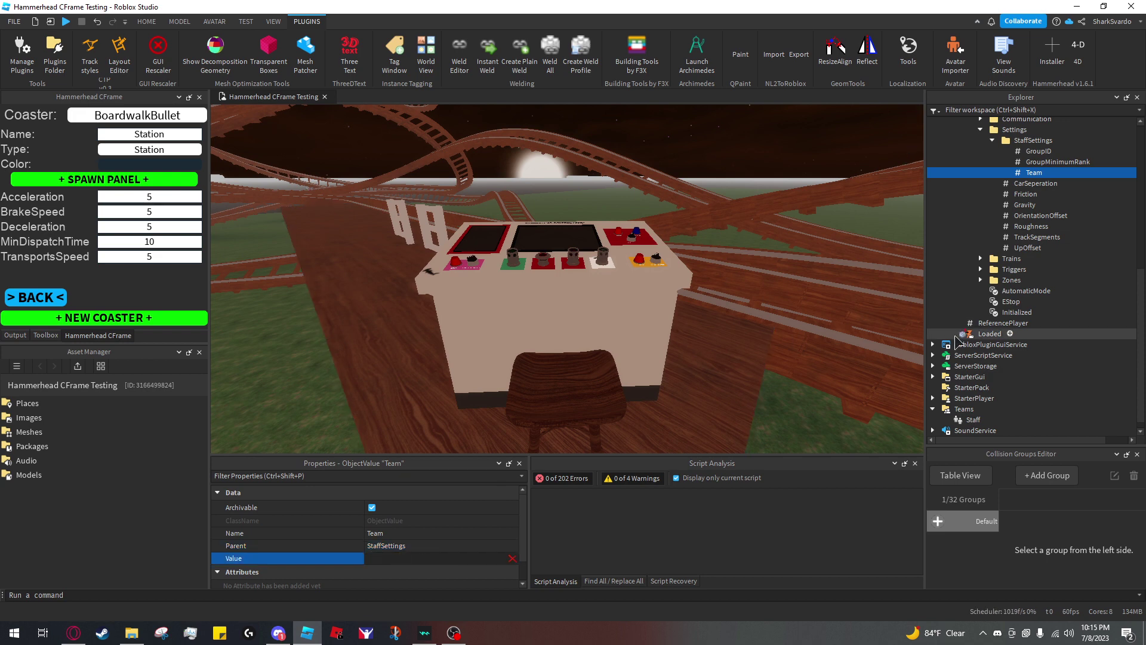
left_click(973, 409)
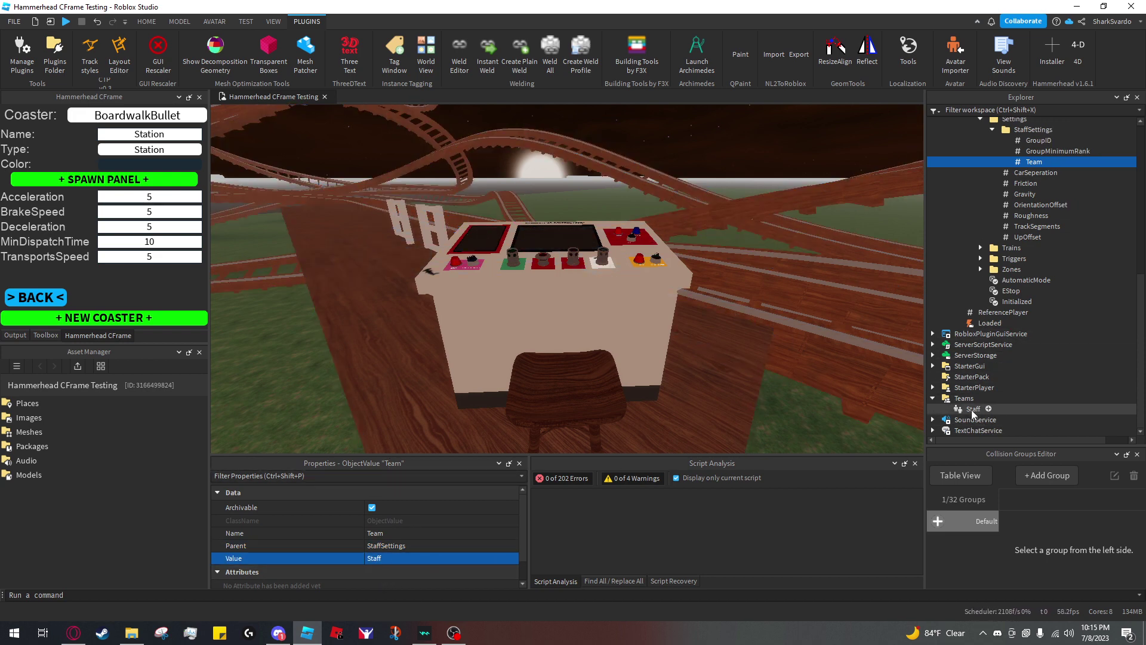
Clear the Team value in StaffSettings and check the GroupMinimumRank value
scroll(1051, 244, "up", 2)
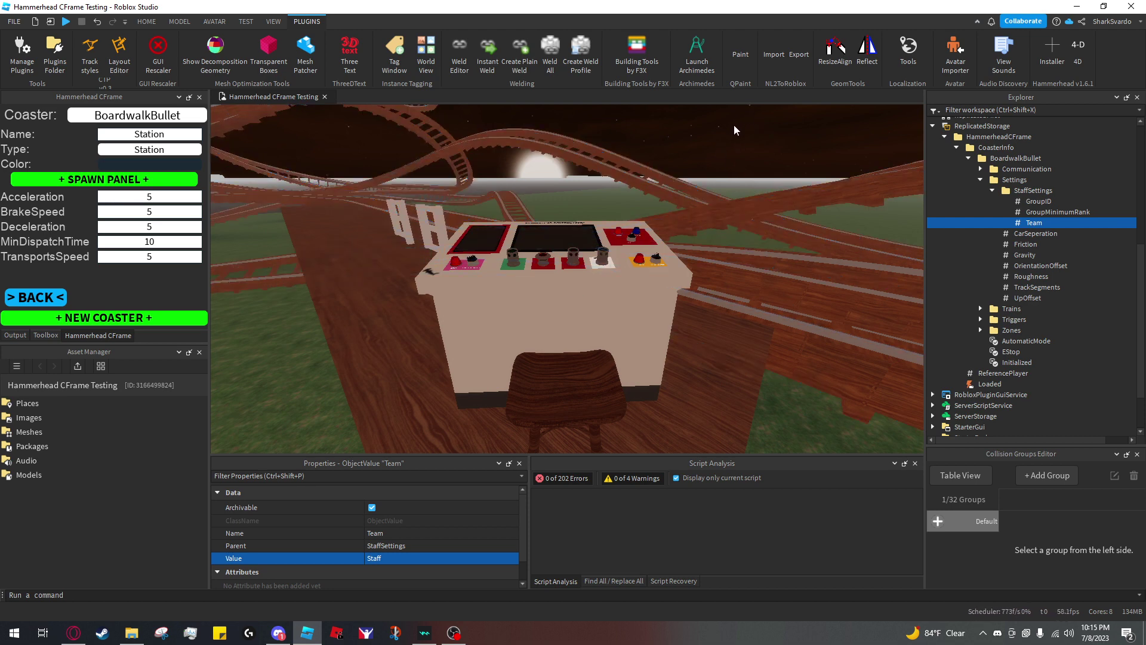
left_click(511, 558)
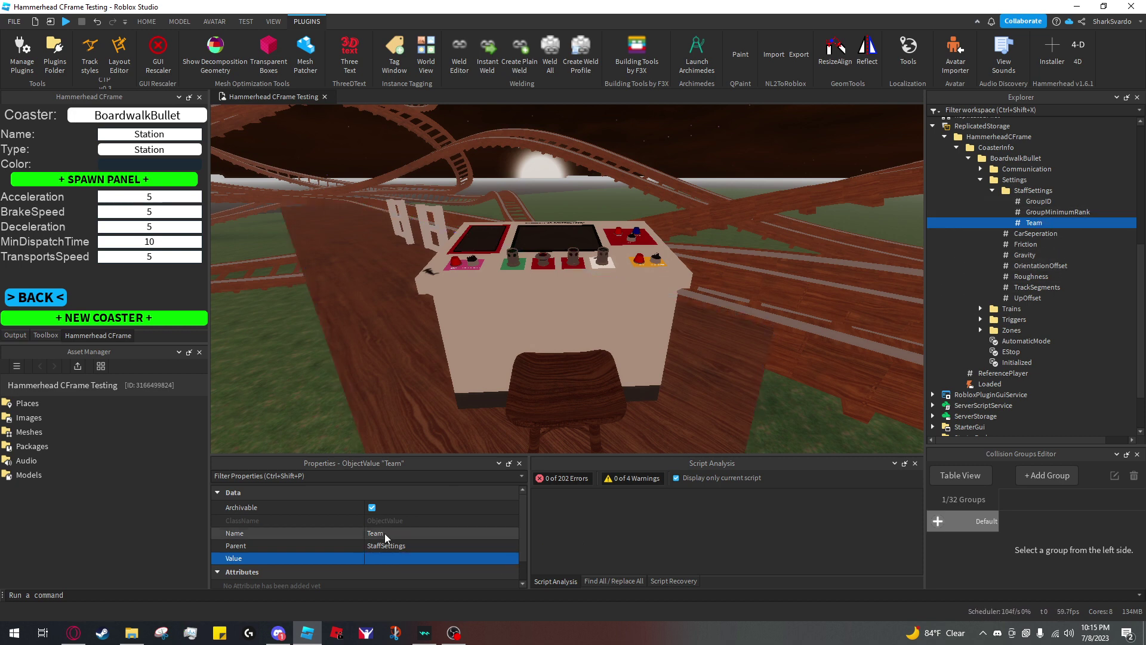
left_click(1044, 211)
scroll(1037, 367, "down", 3)
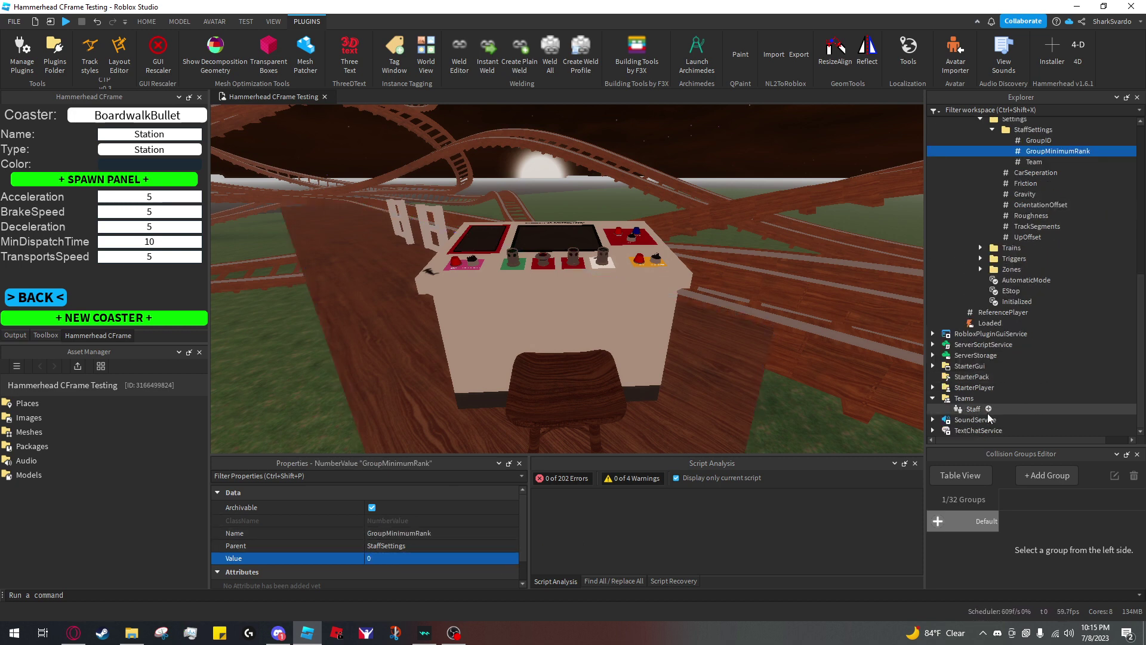
Delete the Staff team from the Teams service
left_click(976, 411)
key("Delete")
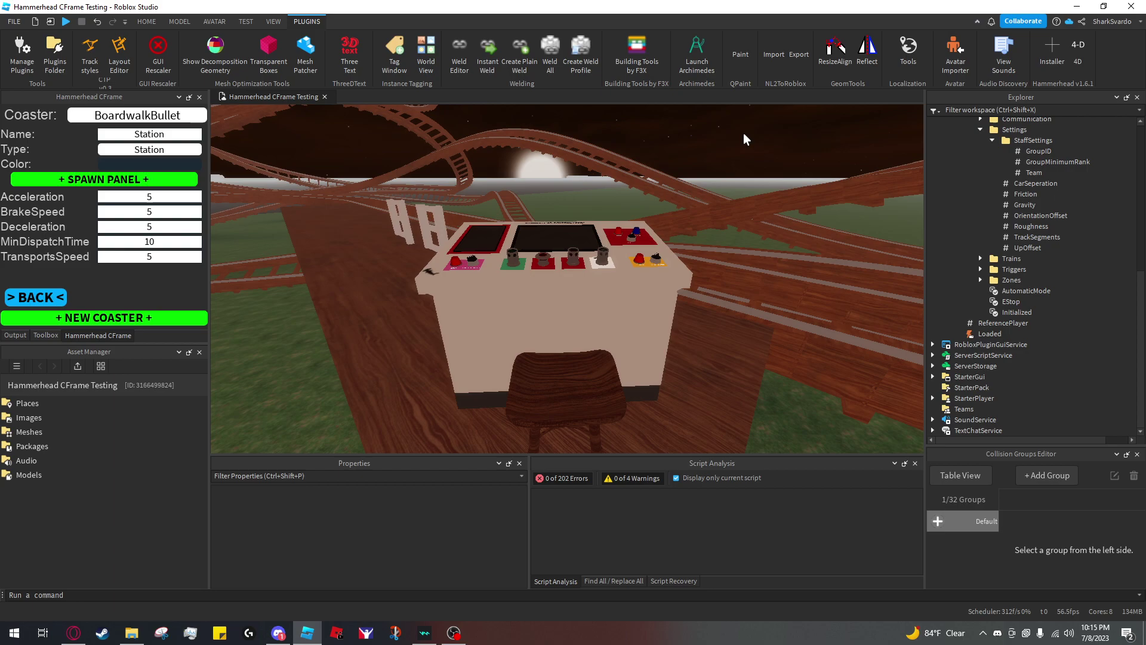
Switch to the browser and launch the Hammerhead CFrame Testing experience from its Roblox page
left_click(73, 633)
left_click(141, 9)
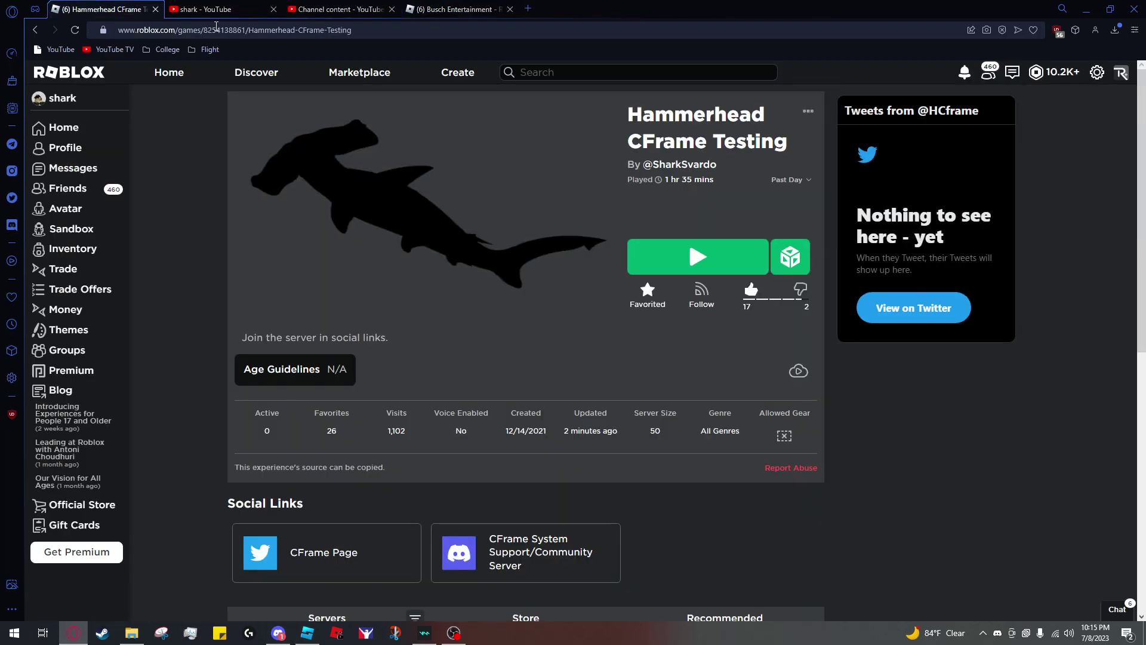
left_click(693, 257)
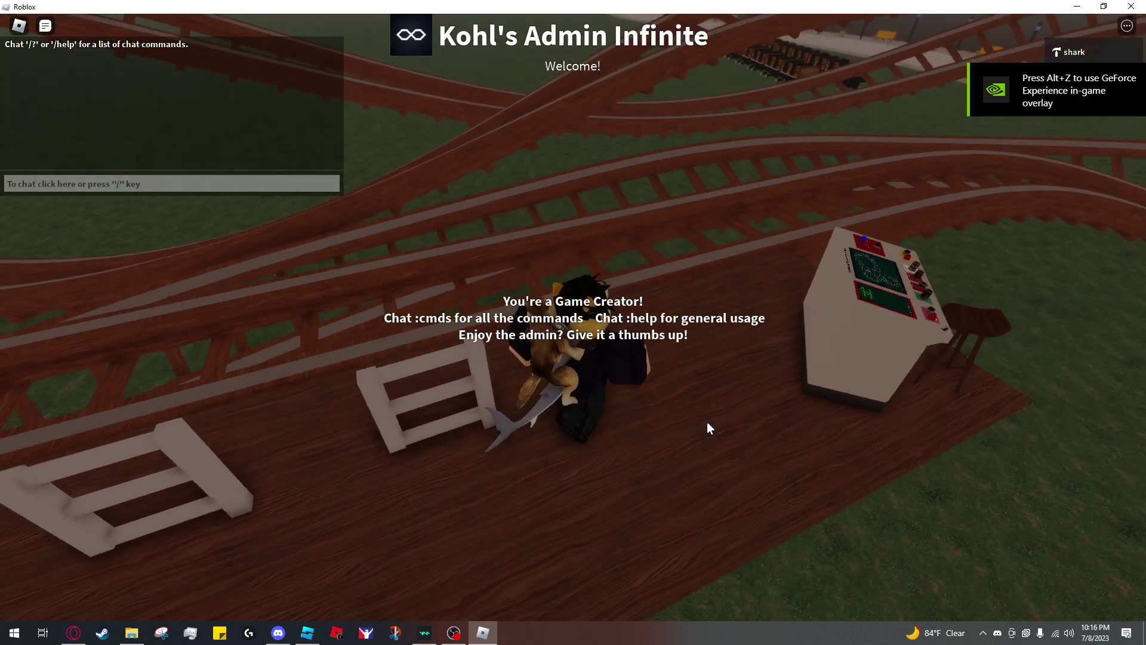
Walk the avatar to the Hammerhead control panel and look over the station platform and train beside it
key("d")
right_click_drag(707, 423, 708, 423)
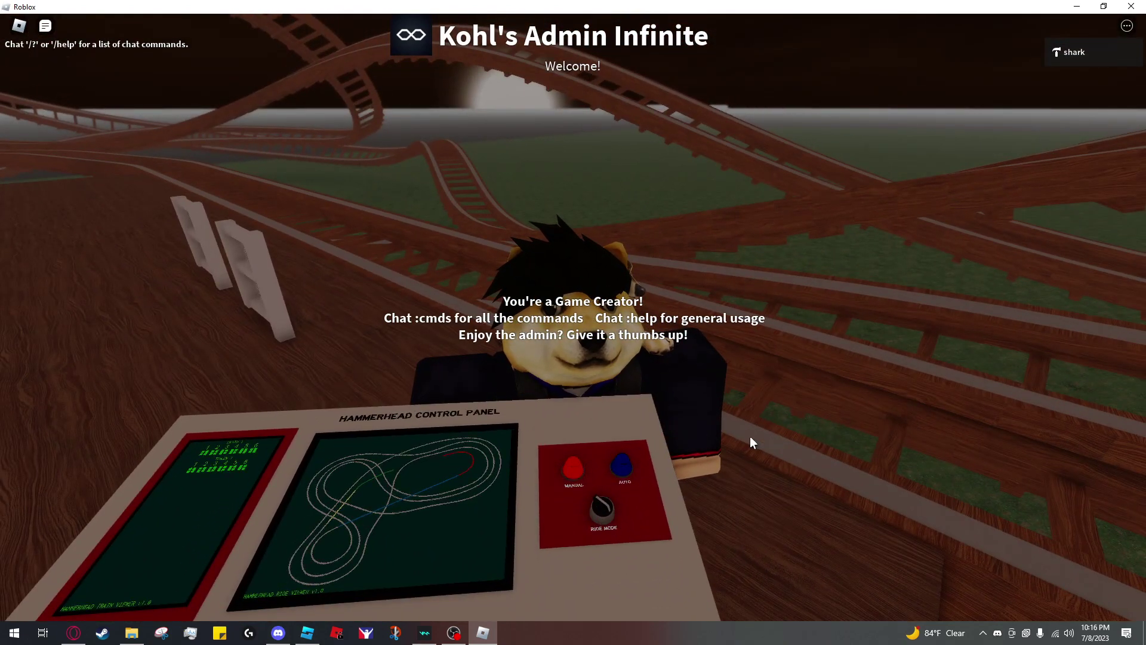
key("a")
key("s")
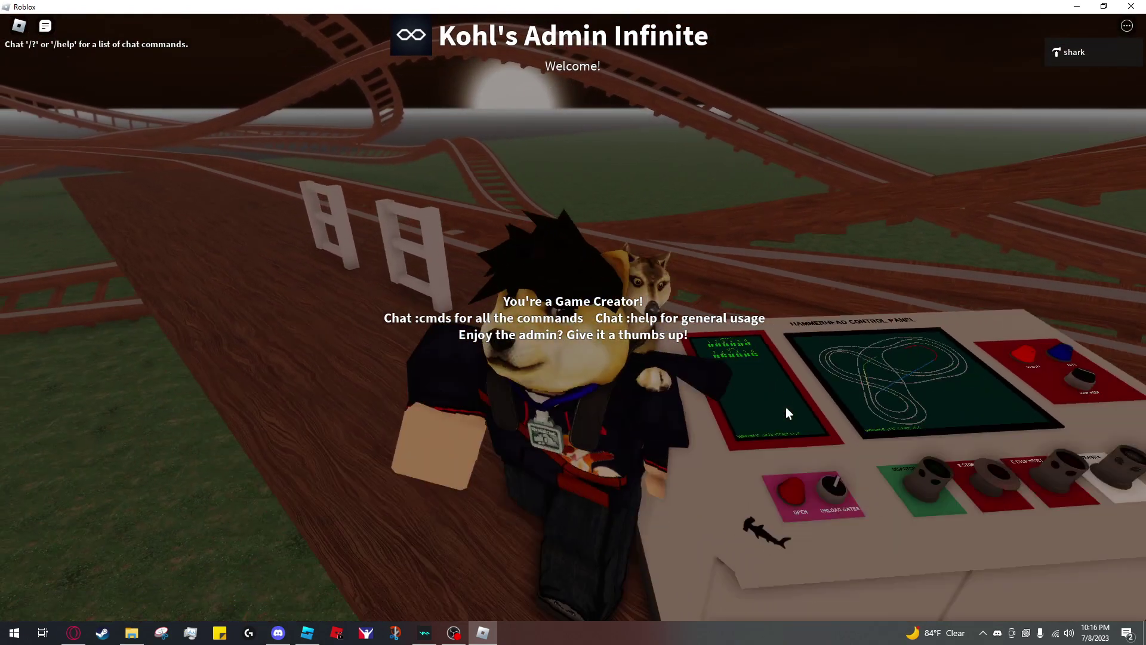
right_click_drag(786, 408, 786, 407)
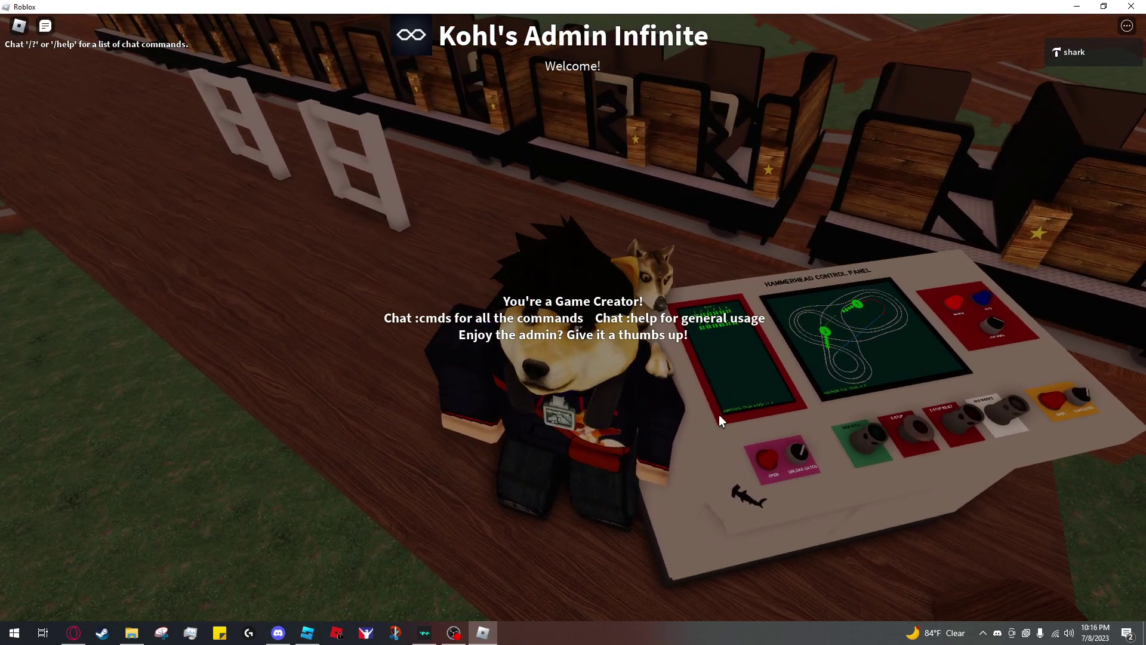
key("w")
key("d")
key("a")
scroll(895, 253, "down", 2)
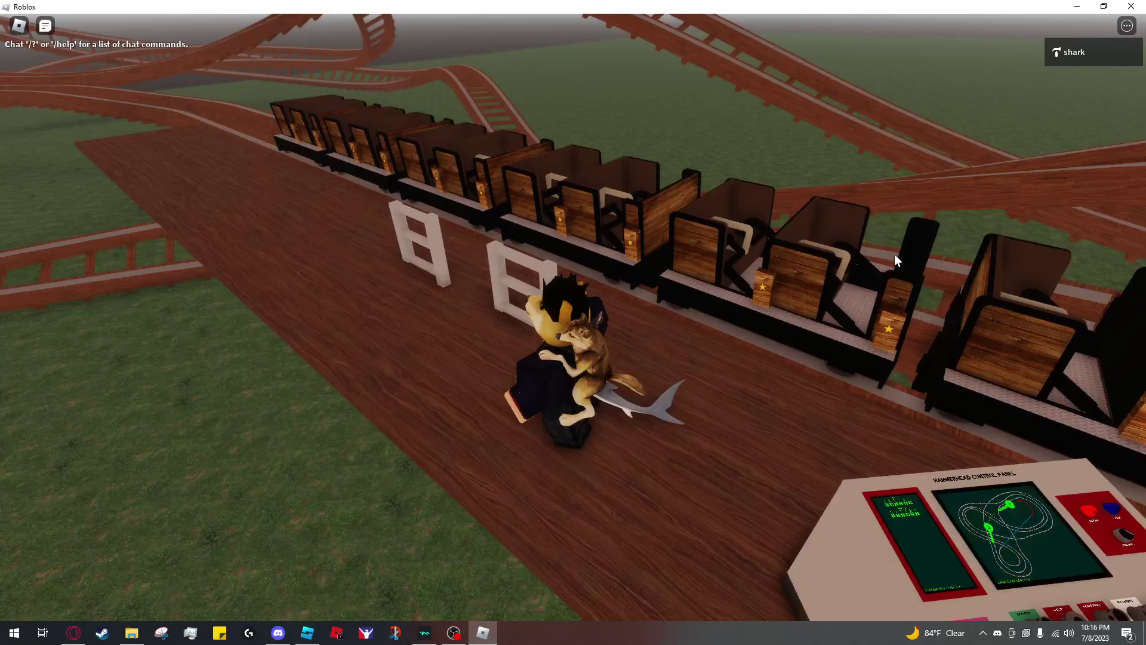
Move around the control panel to examine its operator-side buttons and its displays
right_click_drag(611, 281, 612, 282)
key("d")
scroll(611, 282, "up", 2)
key("space")
key("d")
scroll(611, 282, "up", 5)
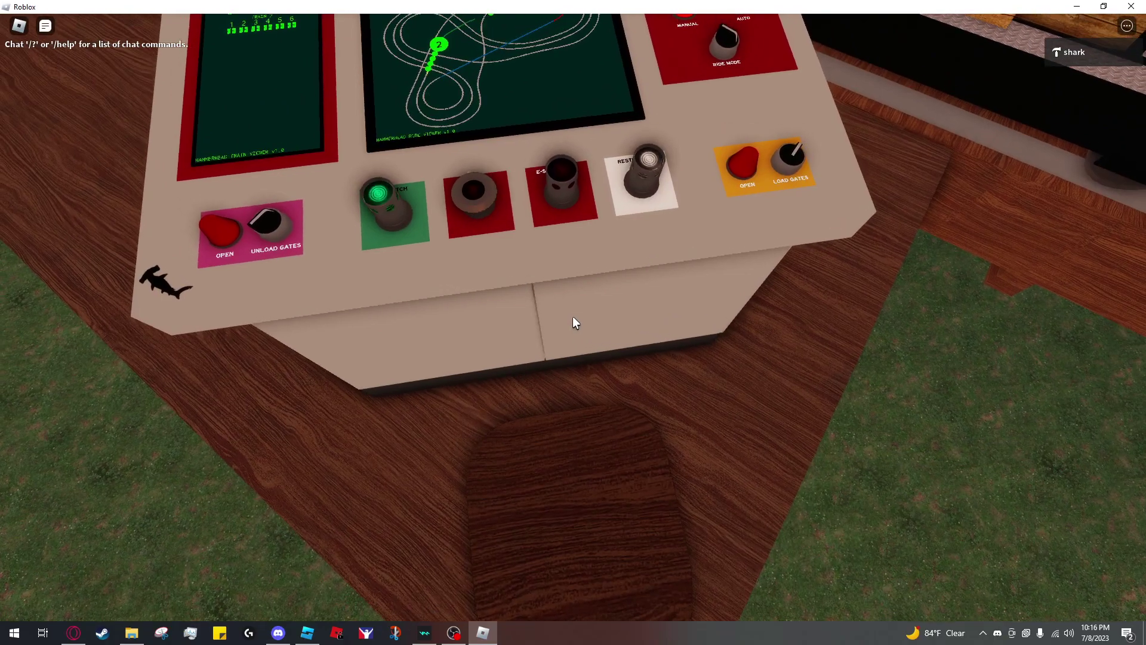
key("space")
key("a")
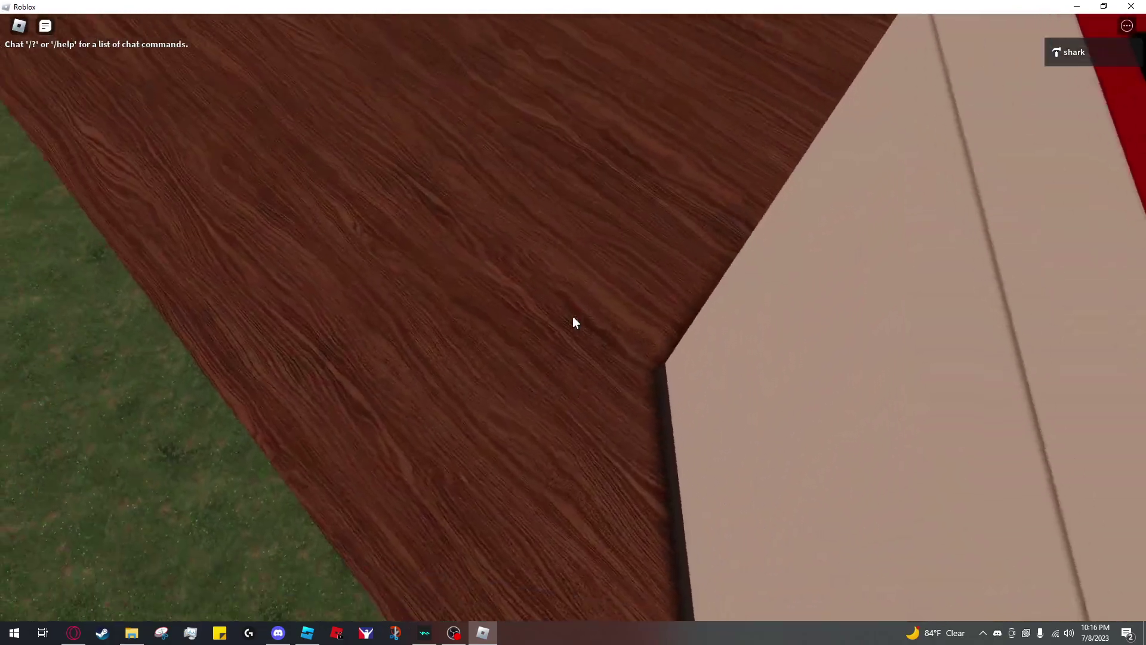
scroll(573, 317, "down", 4)
right_click_drag(544, 311, 544, 310)
scroll(923, 376, "down", 2)
right_click_drag(923, 376, 923, 377)
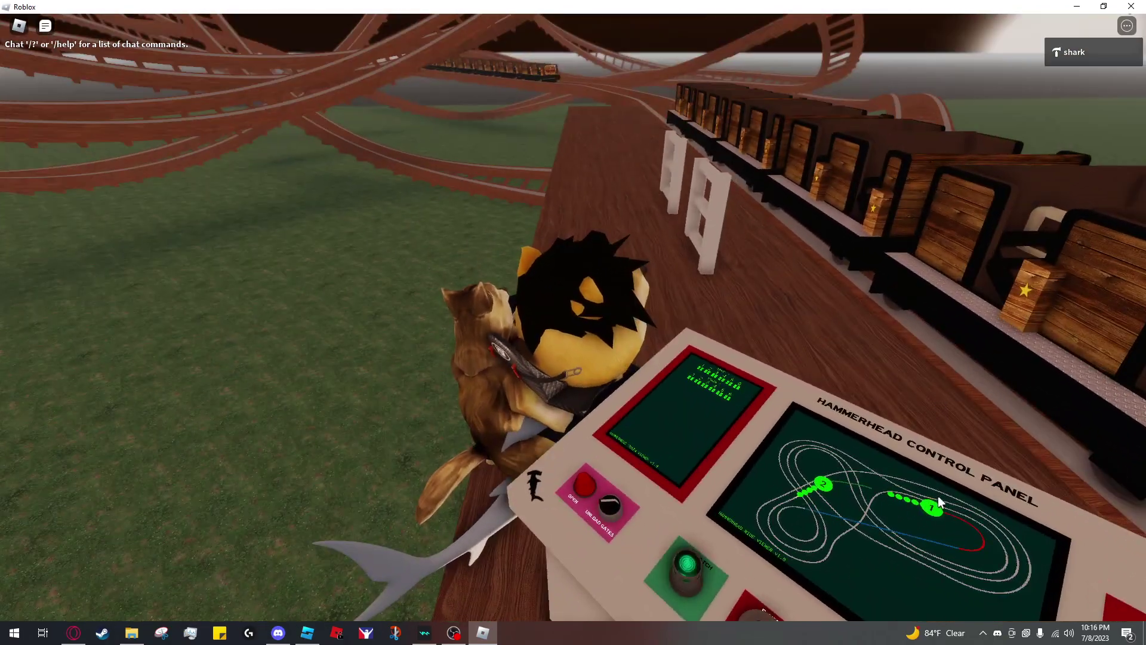
Compare the train positions on the panel's ride viewer map with the trains on the coaster
scroll(897, 499, "down", 4)
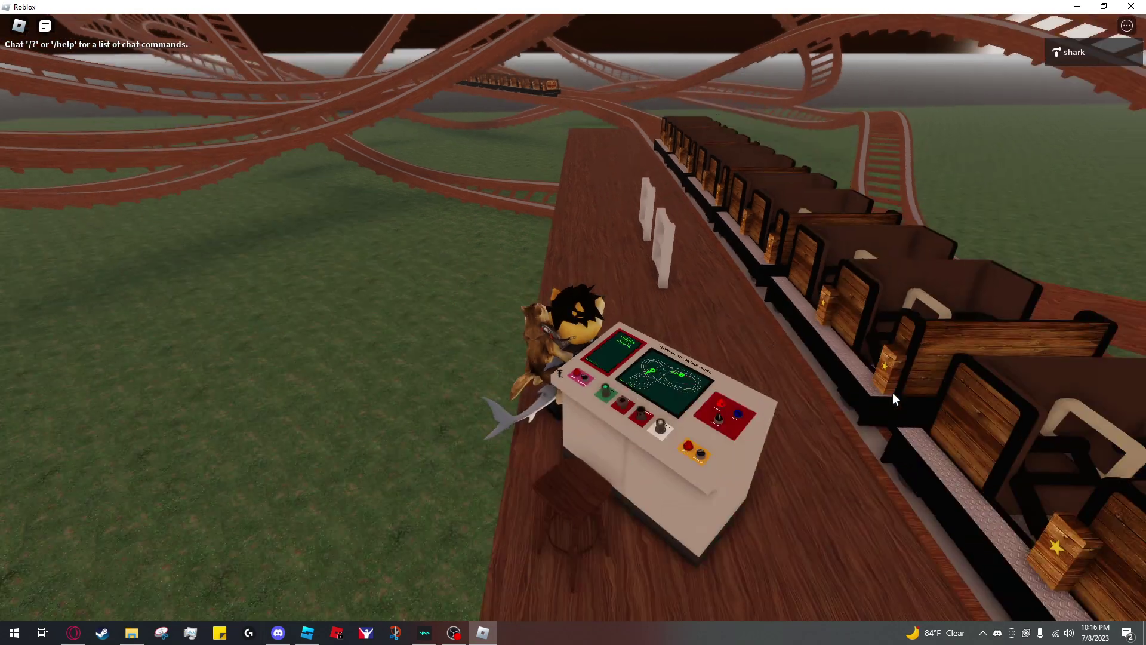
scroll(893, 396, "down", 1)
scroll(864, 452, "up", 5)
right_click_drag(913, 519, 913, 518)
scroll(914, 518, "down", 2)
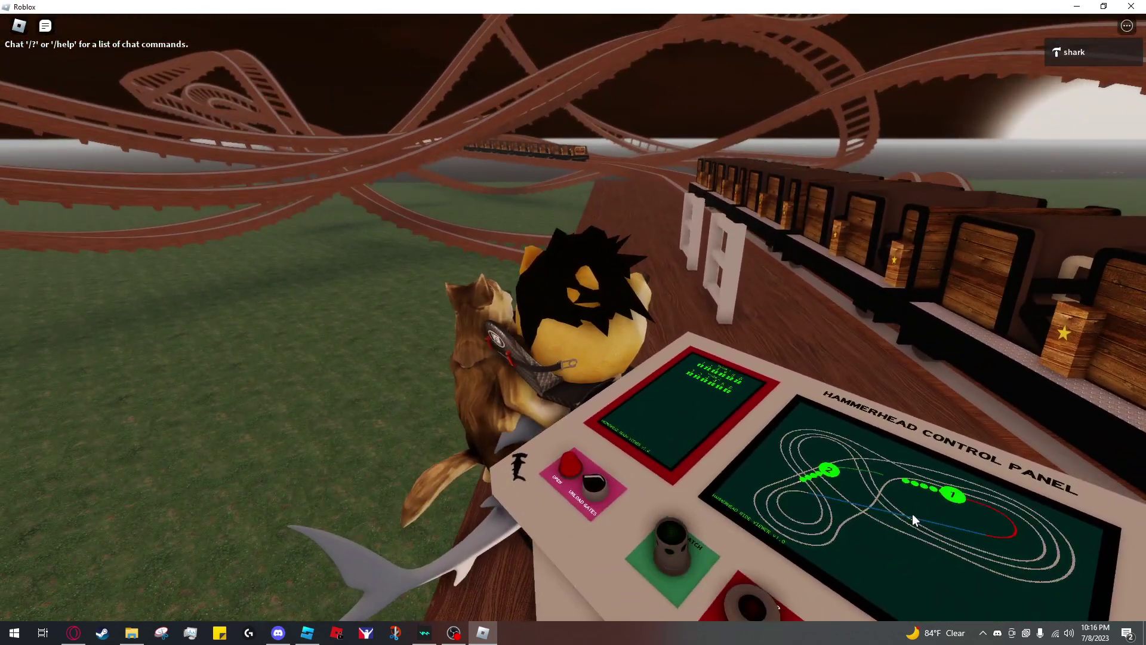
scroll(696, 333, "down", 4)
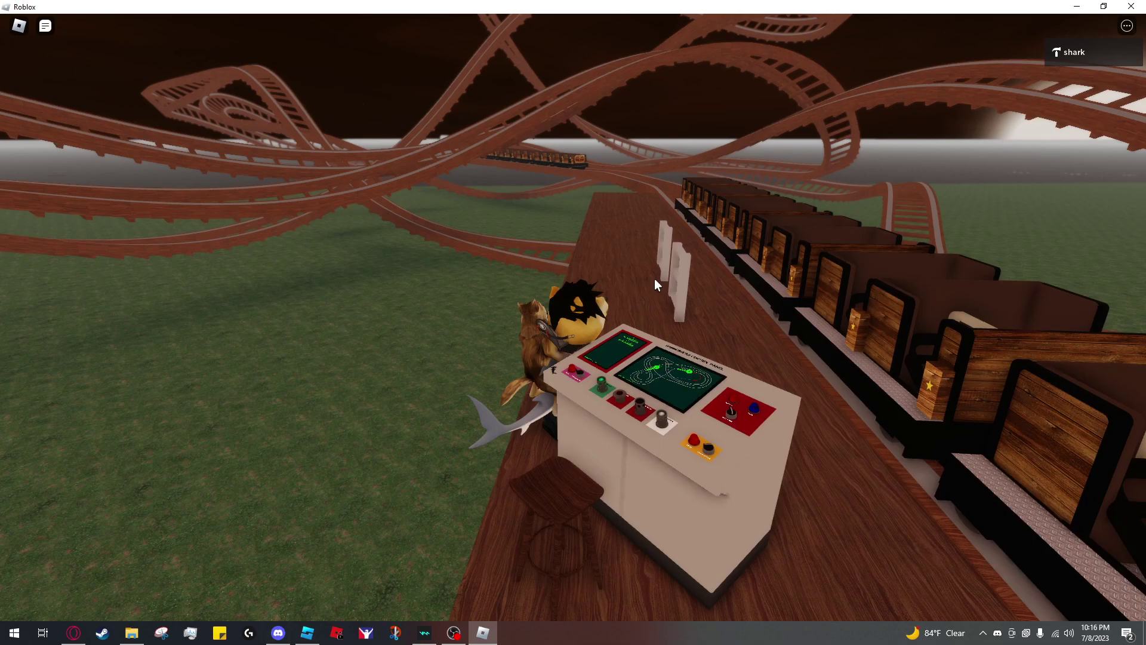
scroll(611, 231, "up", 4)
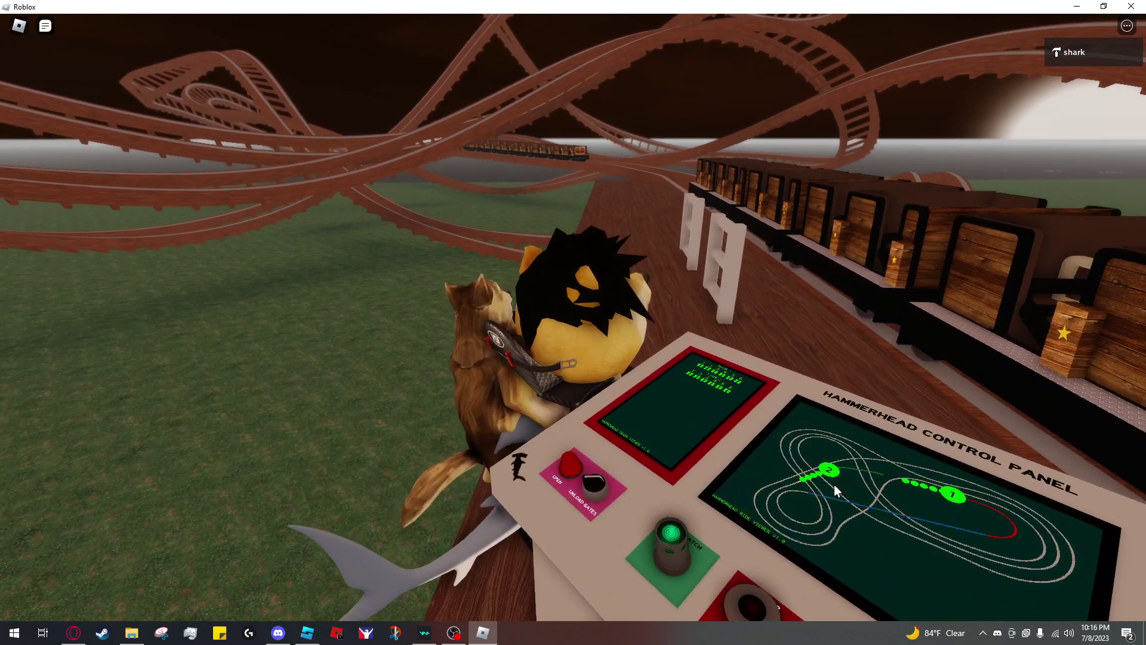
Examine the panel's ride mode section with its manual and auto indicators
right_click_drag(890, 497, 890, 497)
right_click_drag(741, 525, 741, 524)
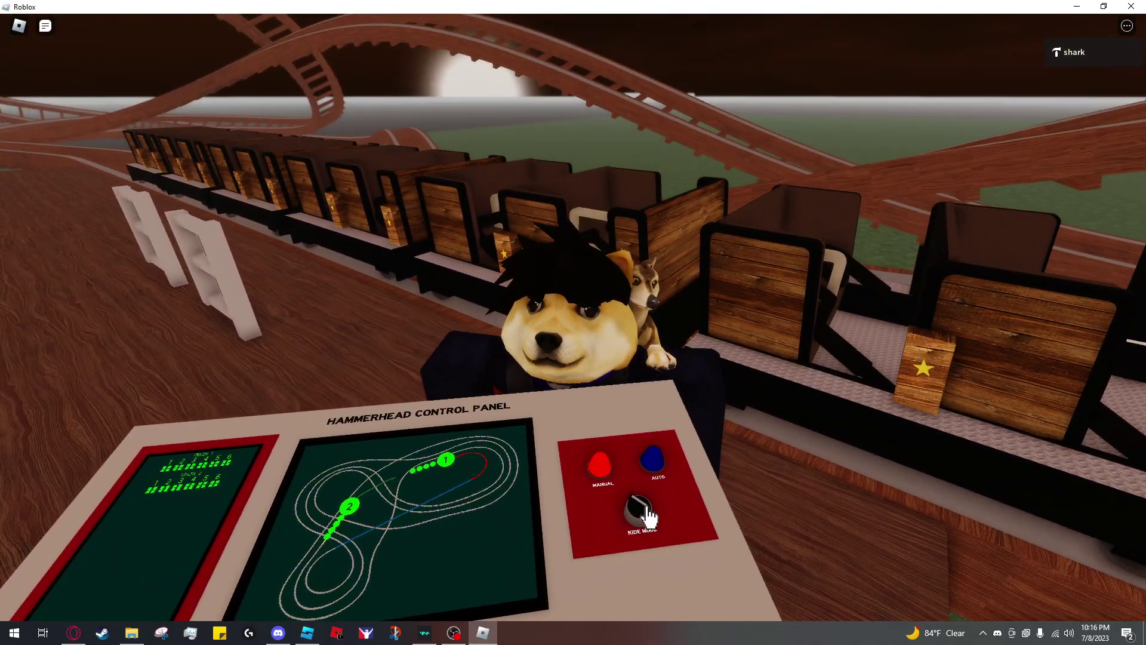
right_click_drag(710, 477, 711, 478)
scroll(711, 477, "down", 3)
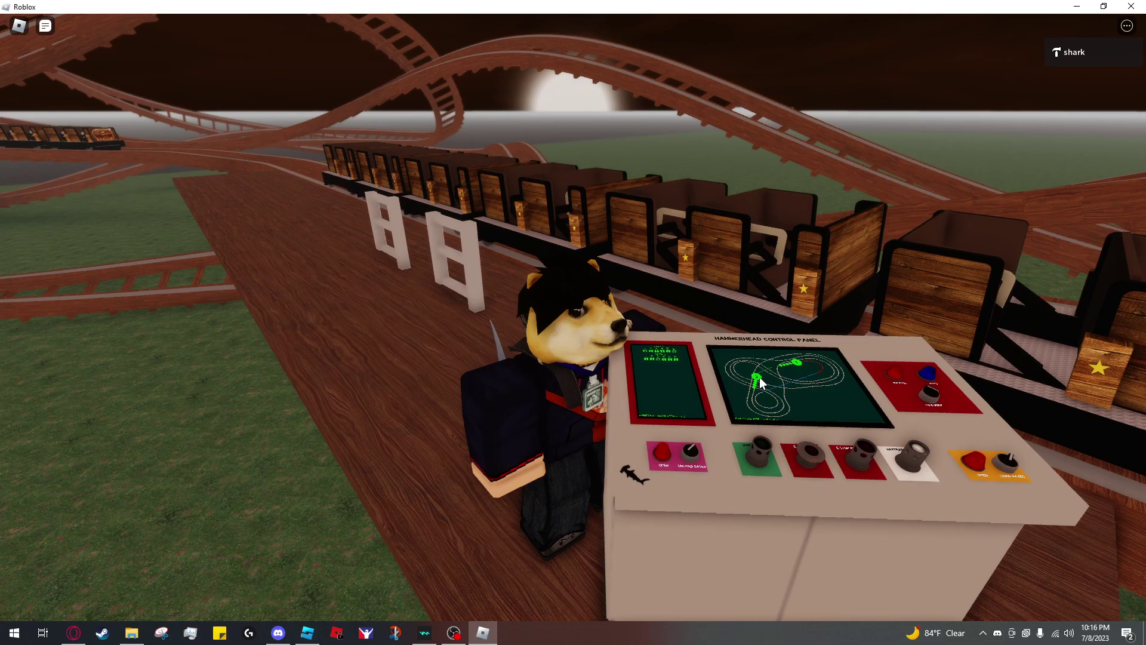
Examine the train viewer's restraint indicators for each car beside the station train
scroll(759, 380, "up", 3)
right_click_drag(768, 399, 768, 399)
key("w")
key("d")
right_click_drag(736, 332, 735, 332)
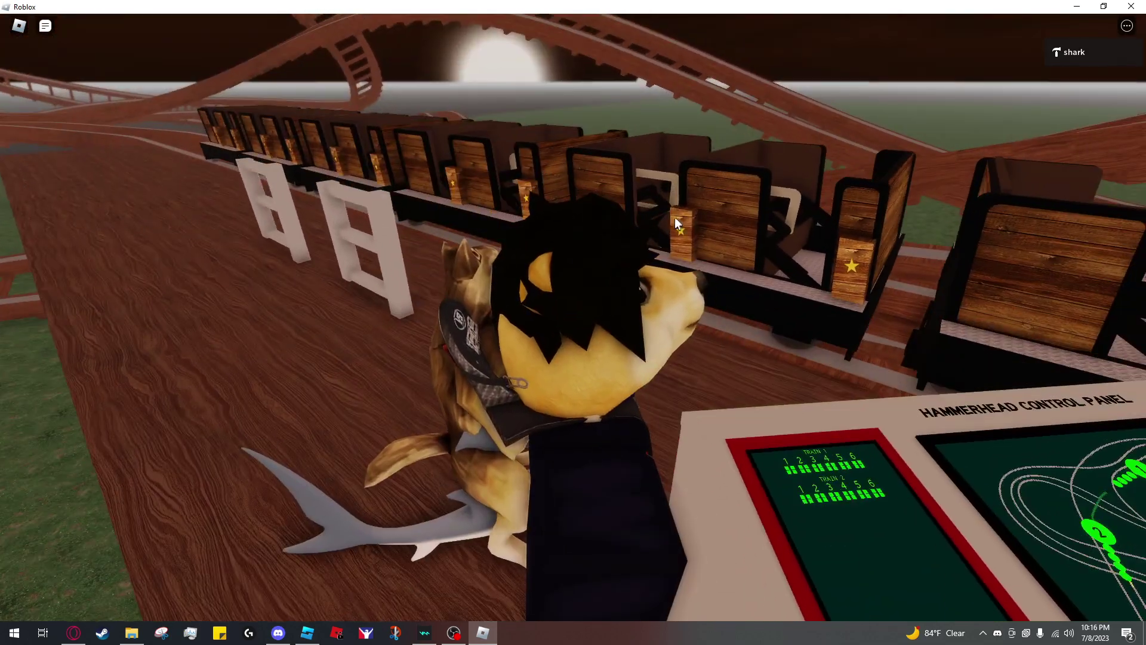
scroll(794, 363, "down", 5)
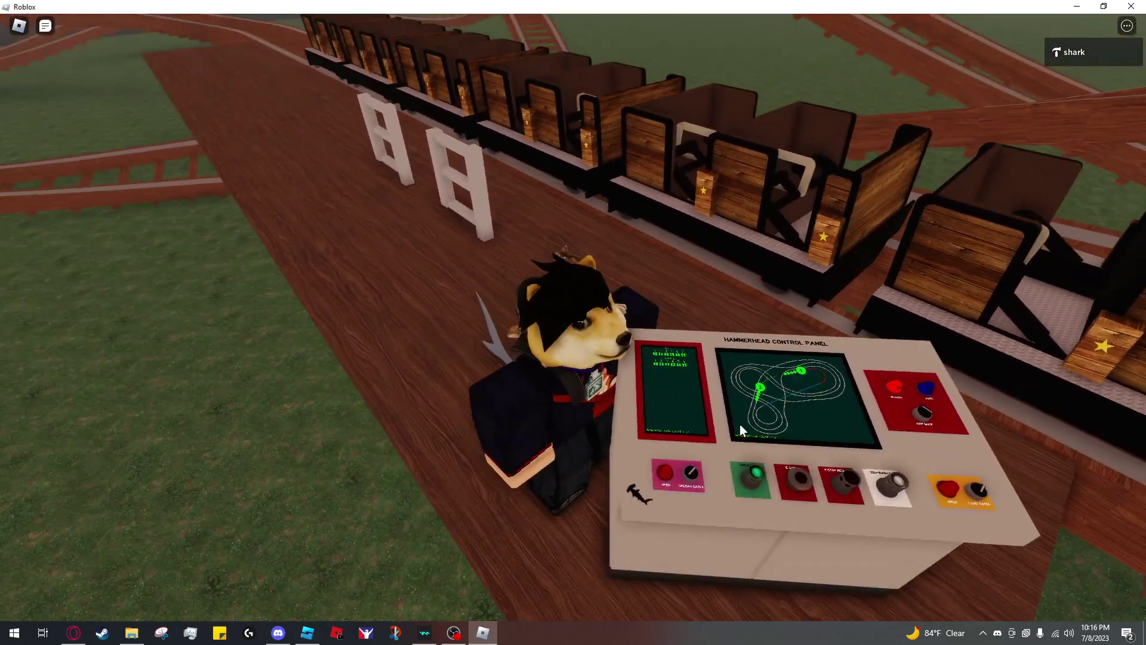
Open the station train's restraints from the control panel and inspect the raised restraints on the cars
scroll(740, 430, "up", 1)
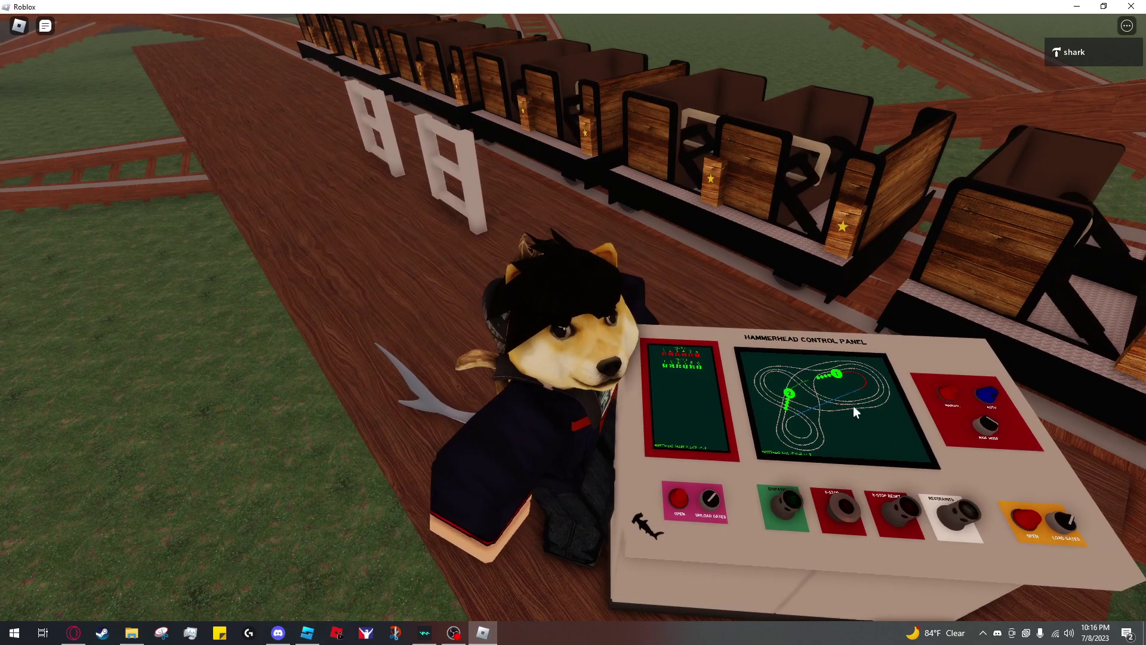
key("w")
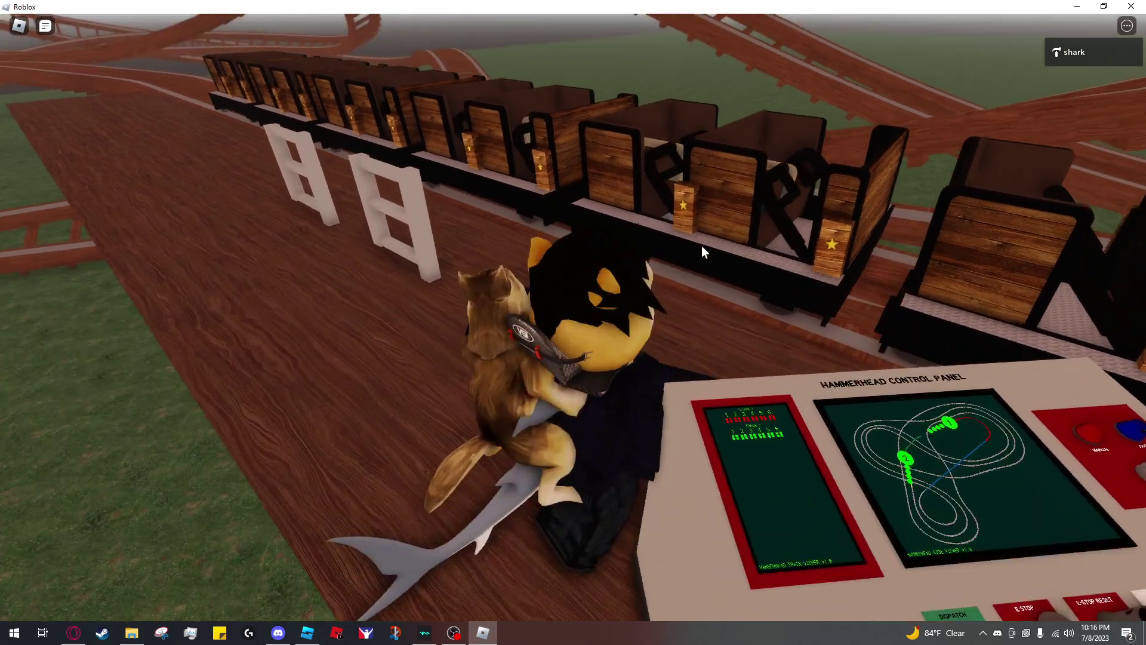
right_click_drag(747, 338, 747, 338)
key("s")
key("w")
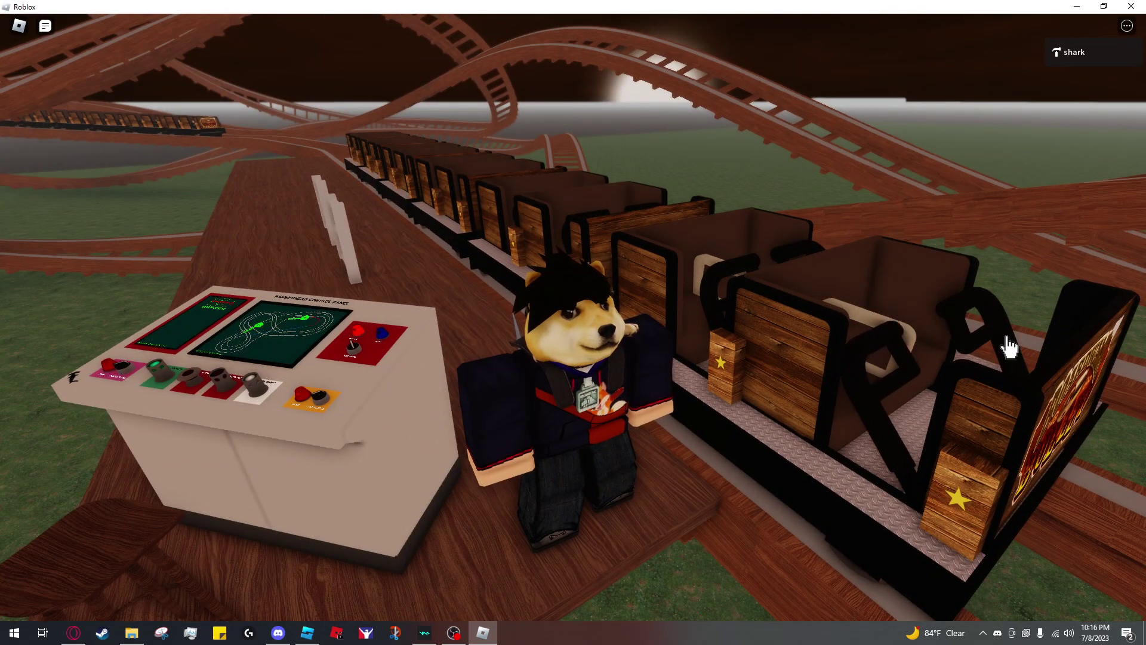
Return to the control panel's train viewer and close the station train's restraints
key("a")
right_click_drag(706, 363, 706, 363)
key("s")
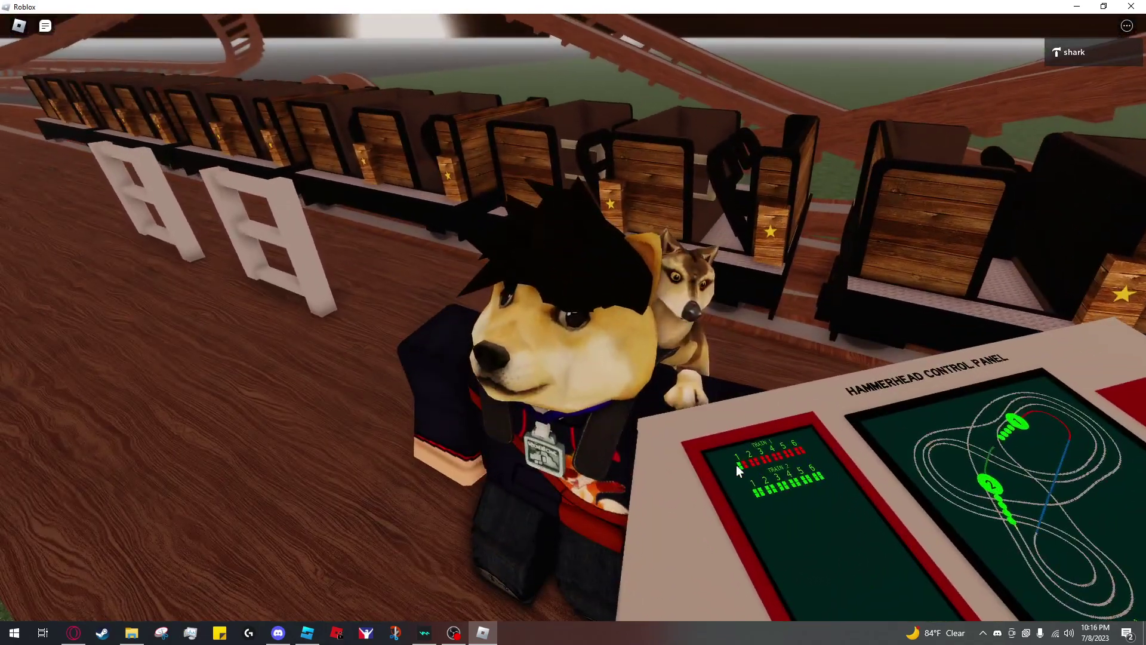
right_click_drag(811, 443, 811, 443)
left_click(996, 408)
scroll(784, 353, "up", 1)
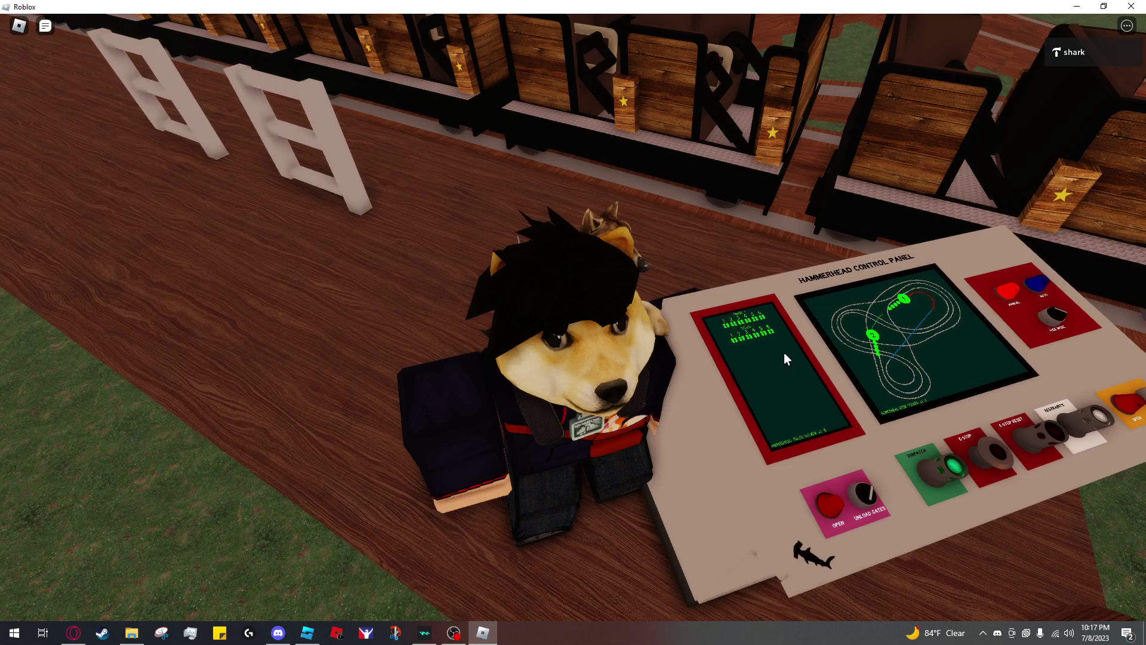
Check the train viewer and dispatch button, and open both the unload gates and the load gates
scroll(784, 353, "up", 2)
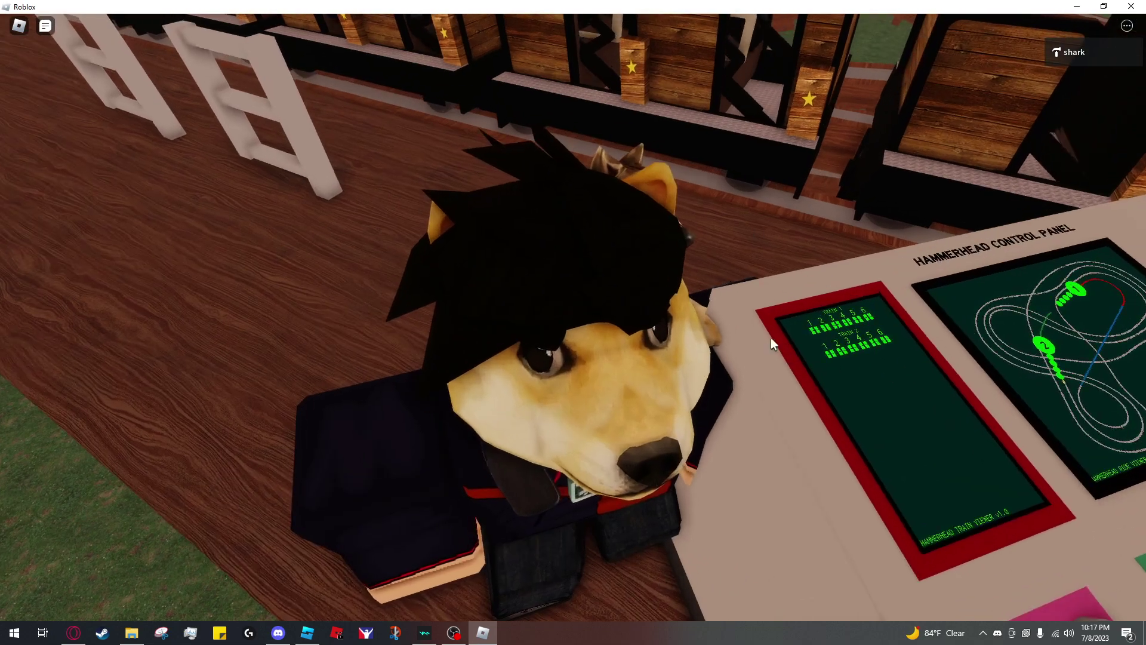
scroll(778, 360, "down", 5)
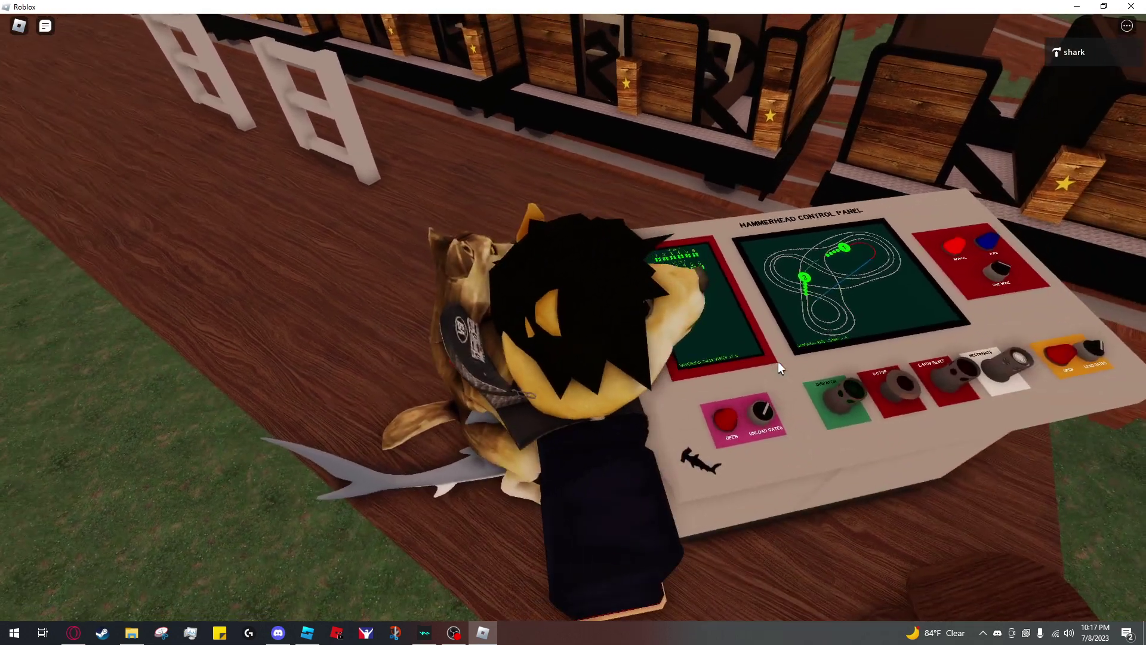
right_click_drag(773, 408, 767, 395)
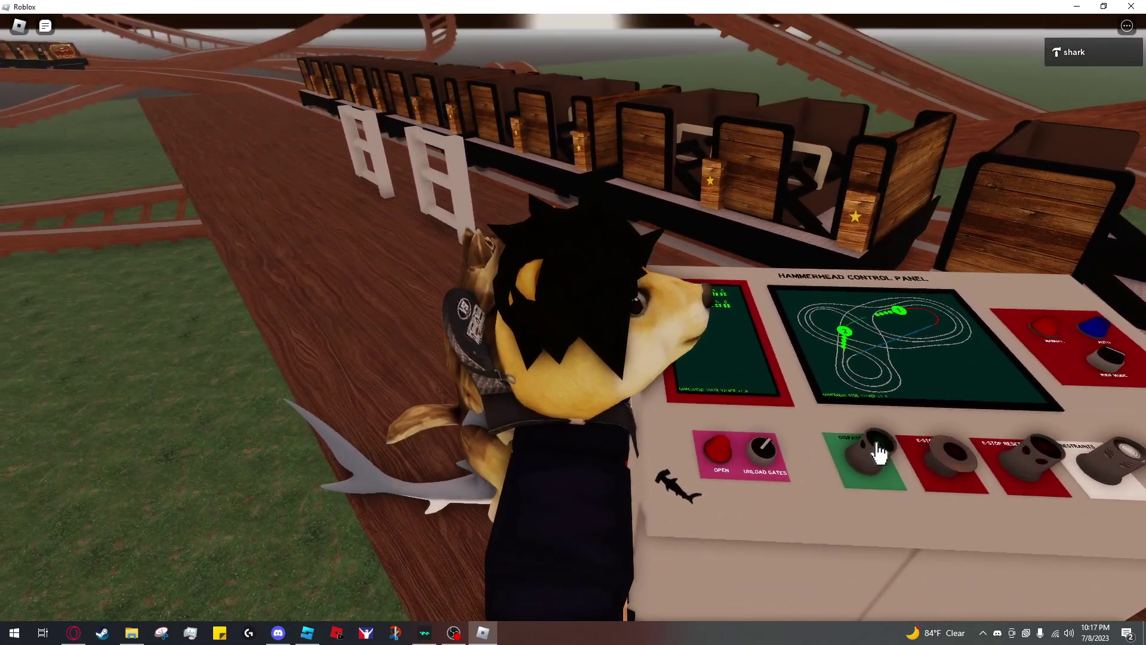
scroll(875, 424, "down", 2)
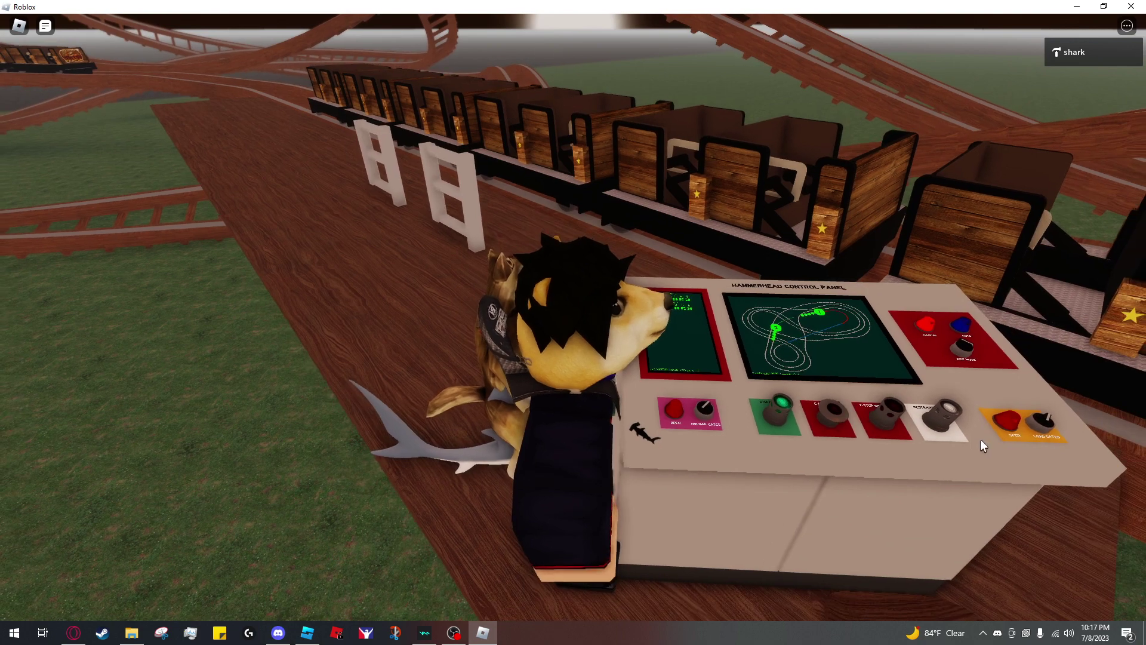
left_click(713, 416)
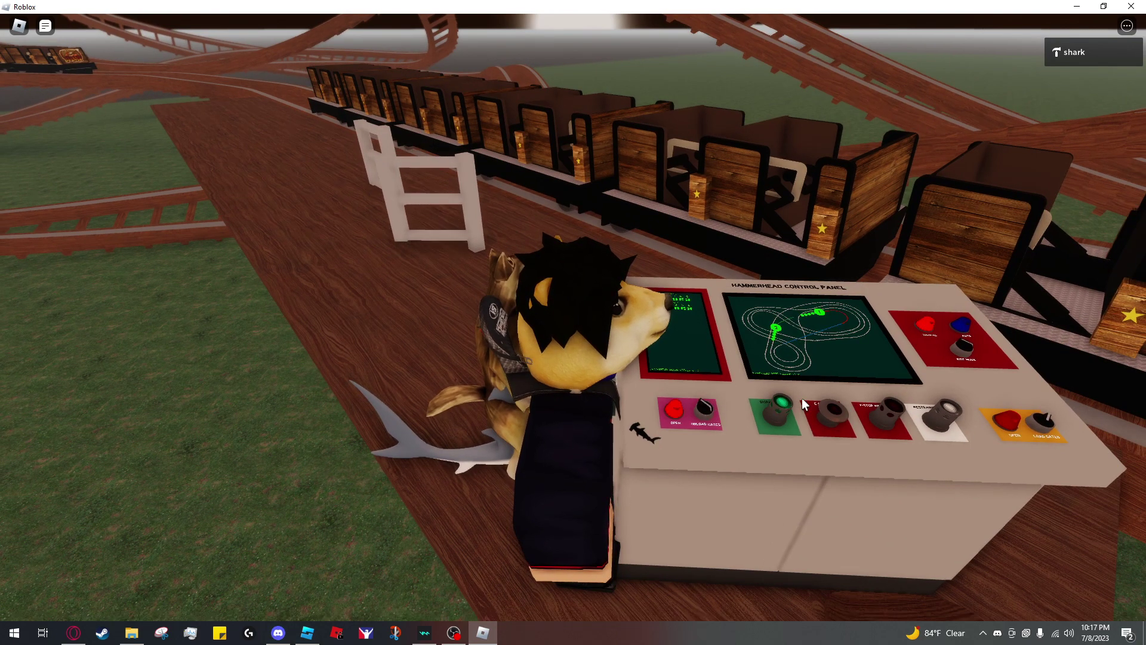
left_click(1042, 424)
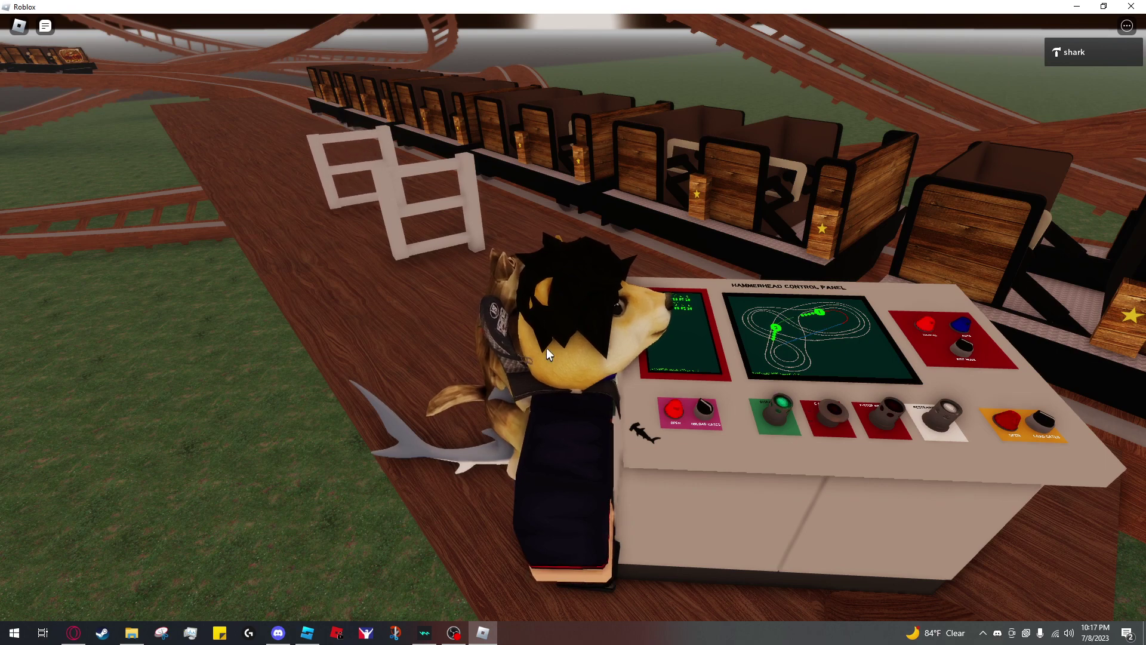
Move to a close view of the panel controls, and open and close the train's restraints again
key("w")
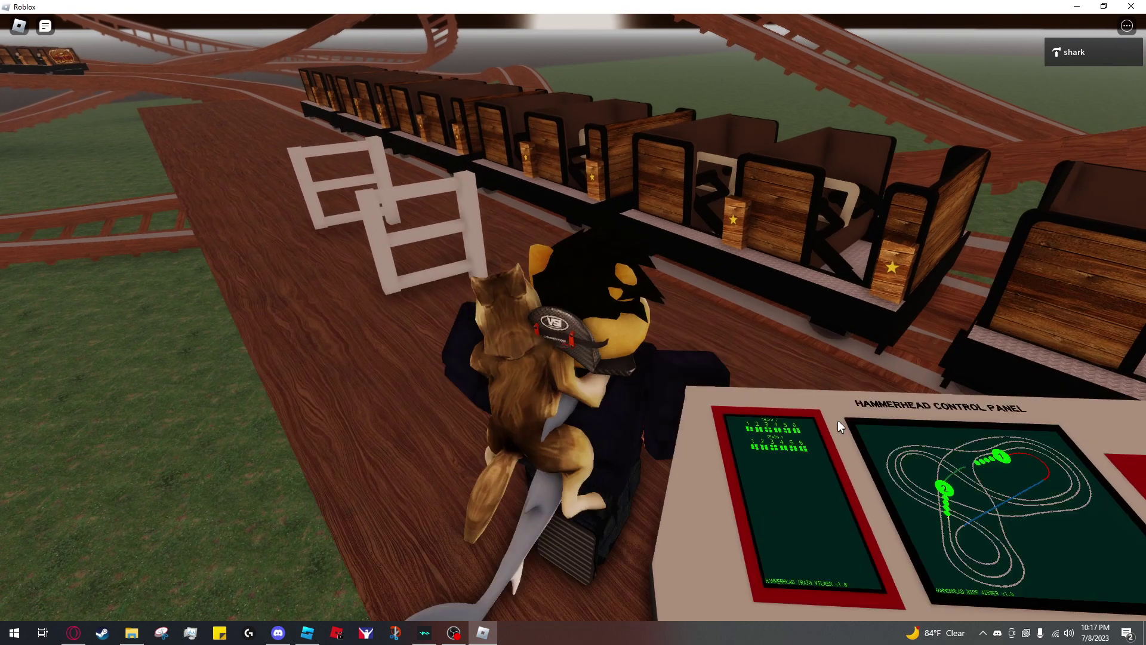
key("d")
right_click_drag(838, 420, 838, 421)
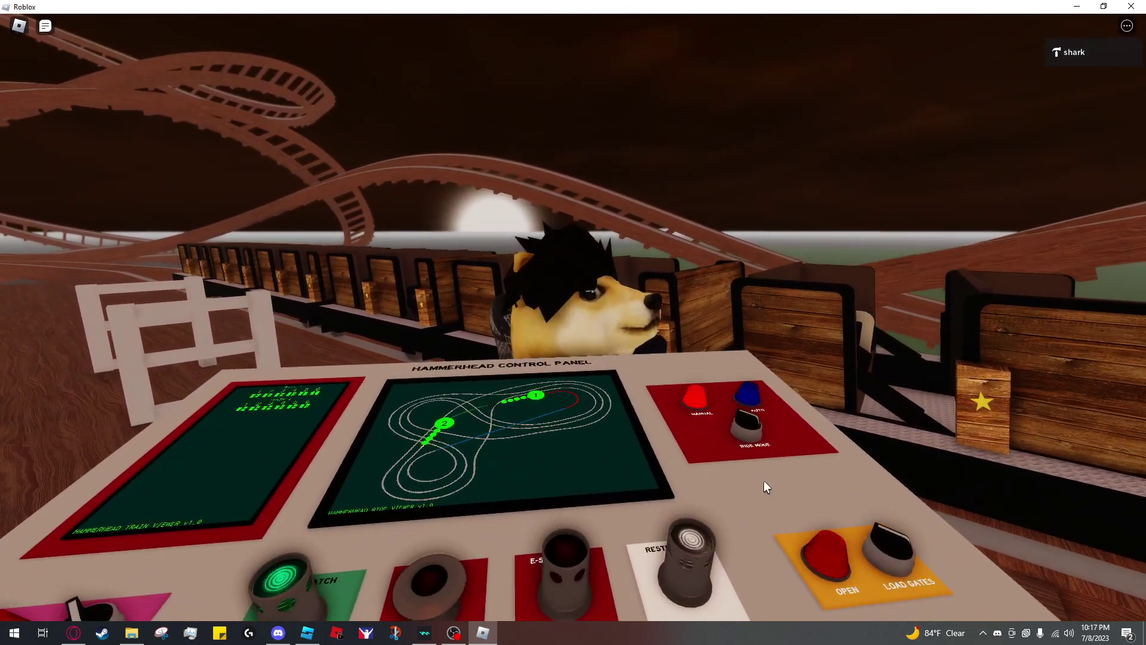
left_click(700, 537)
left_click(702, 544)
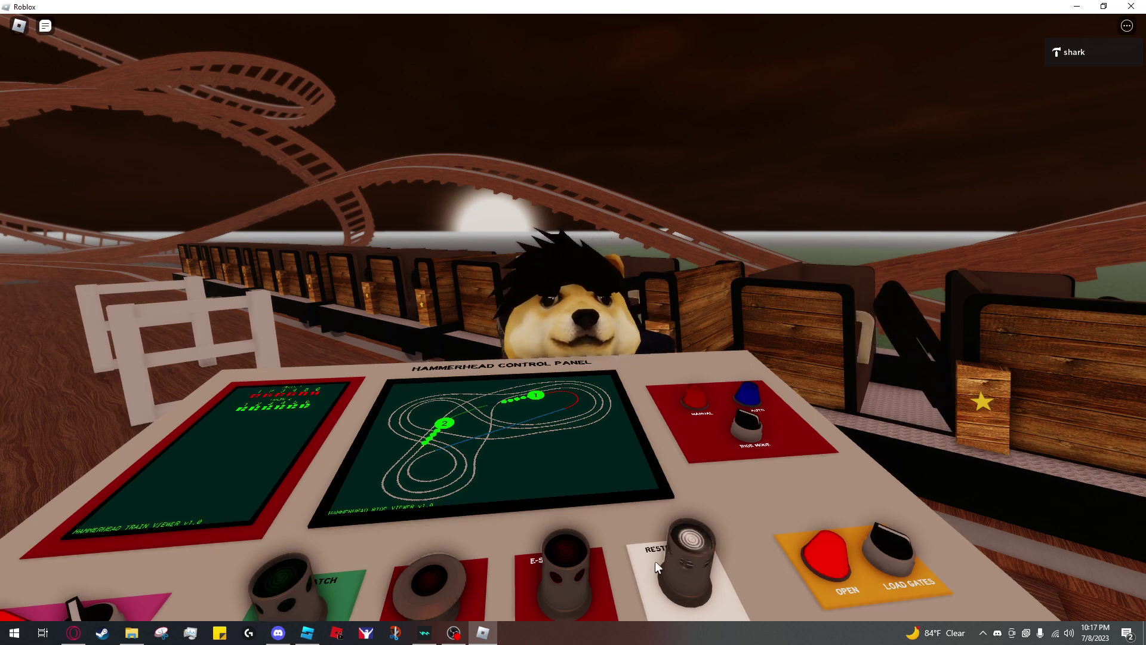
left_click(699, 545)
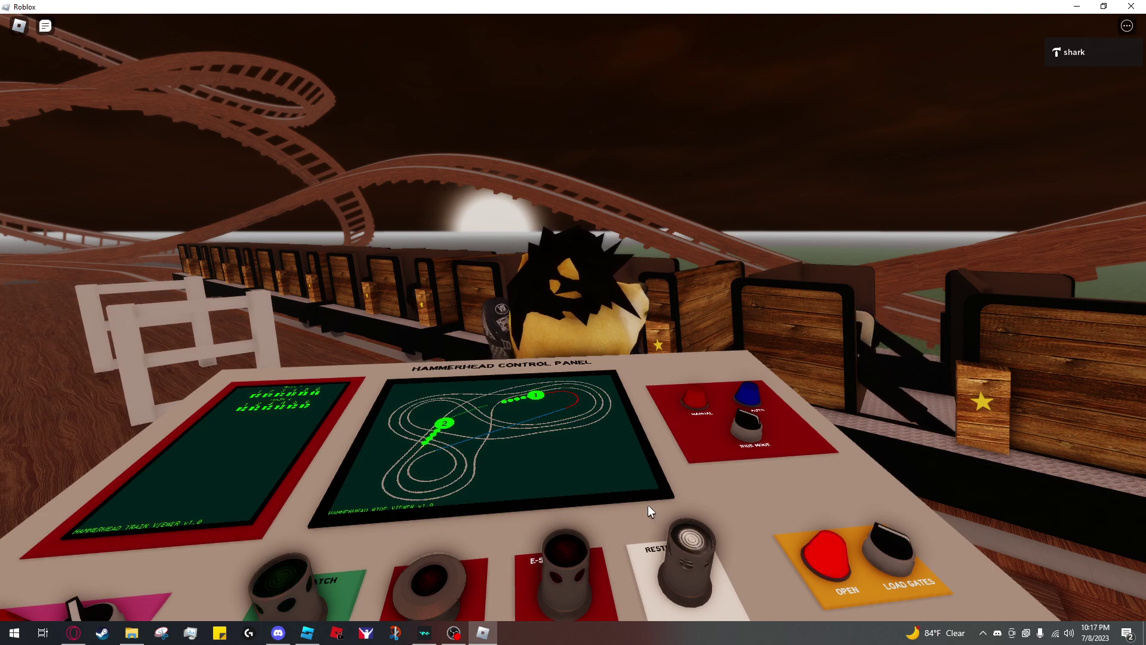
Activate the coaster's emergency stop on the control panel and view the panel's indicators
right_click_drag(647, 485, 648, 485)
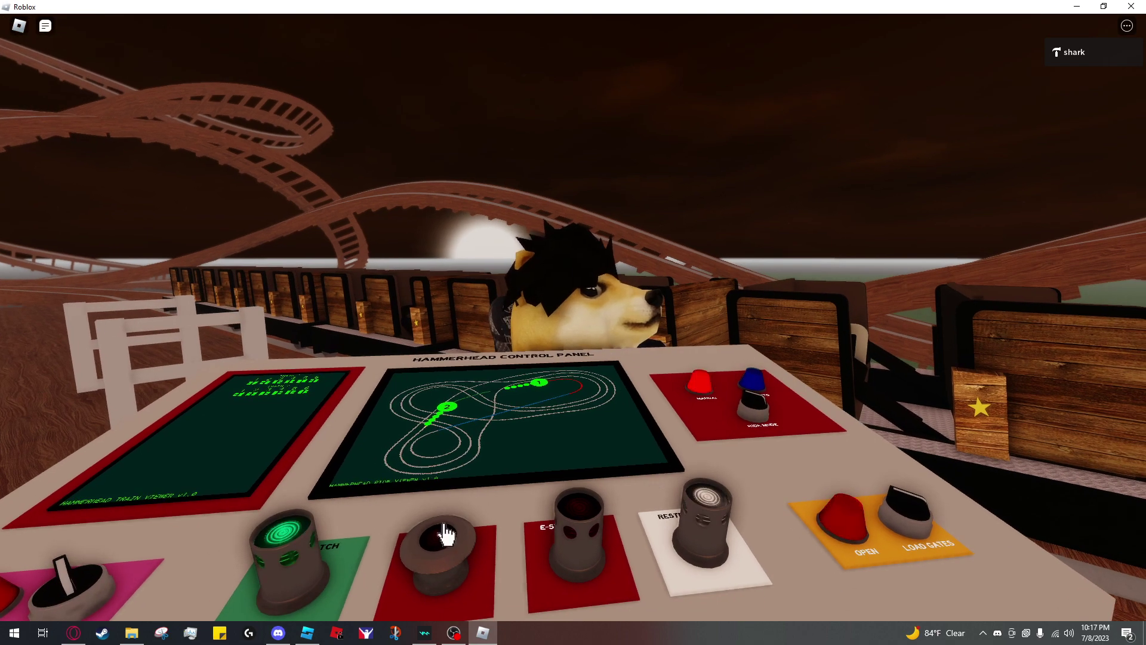
right_click_drag(618, 486, 619, 486)
key("s")
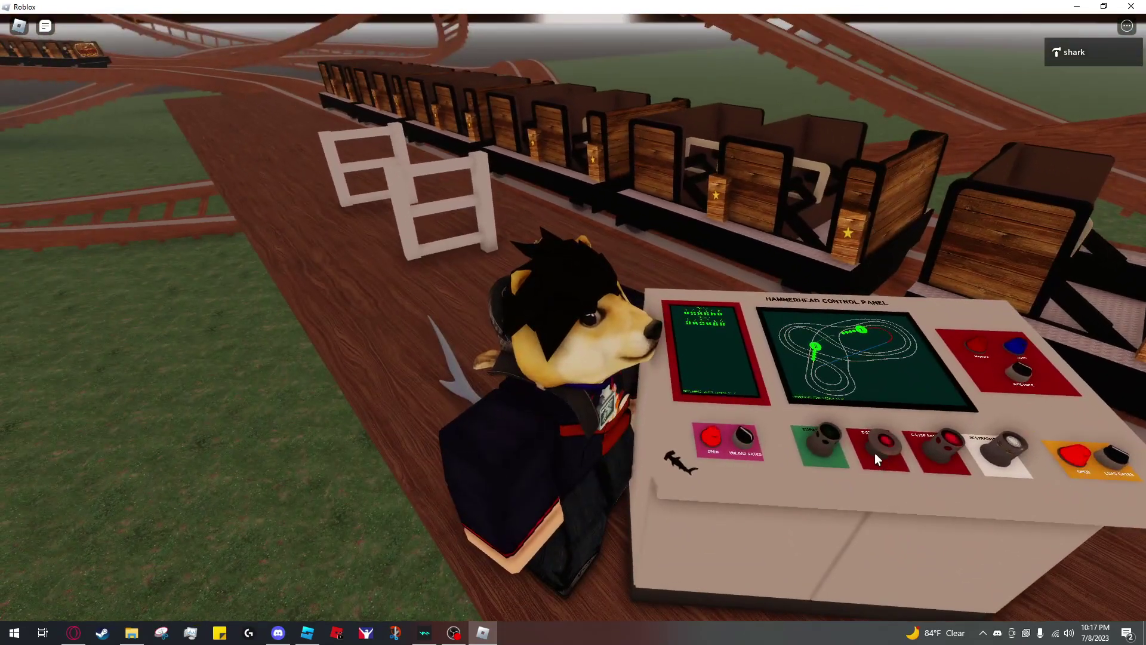
Close the load gates and operate the train's restraints on the control panel, and reset the emergency stop
left_click(1114, 459)
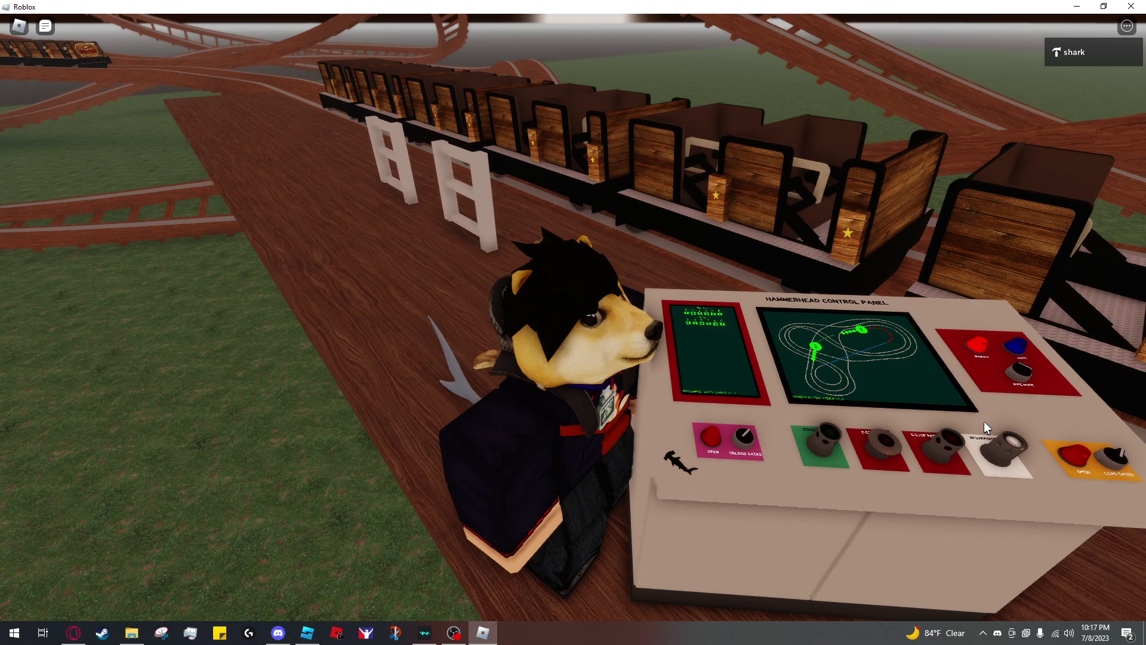
left_click(1015, 452)
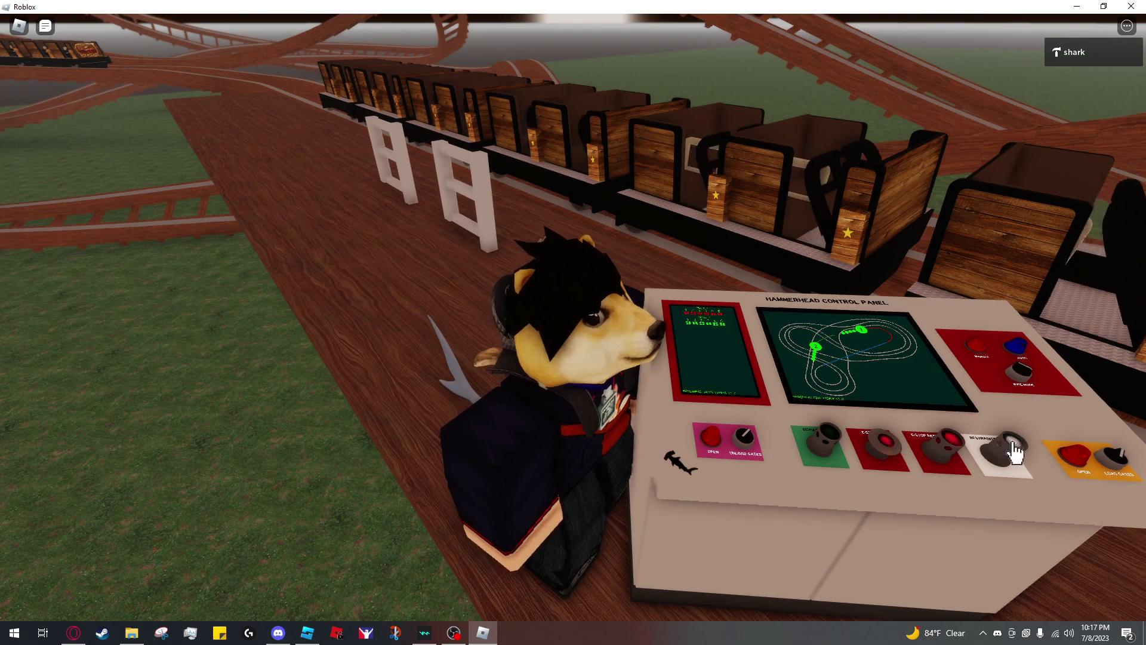
key("w")
right_click_drag(991, 461, 991, 461)
key("d")
key("s")
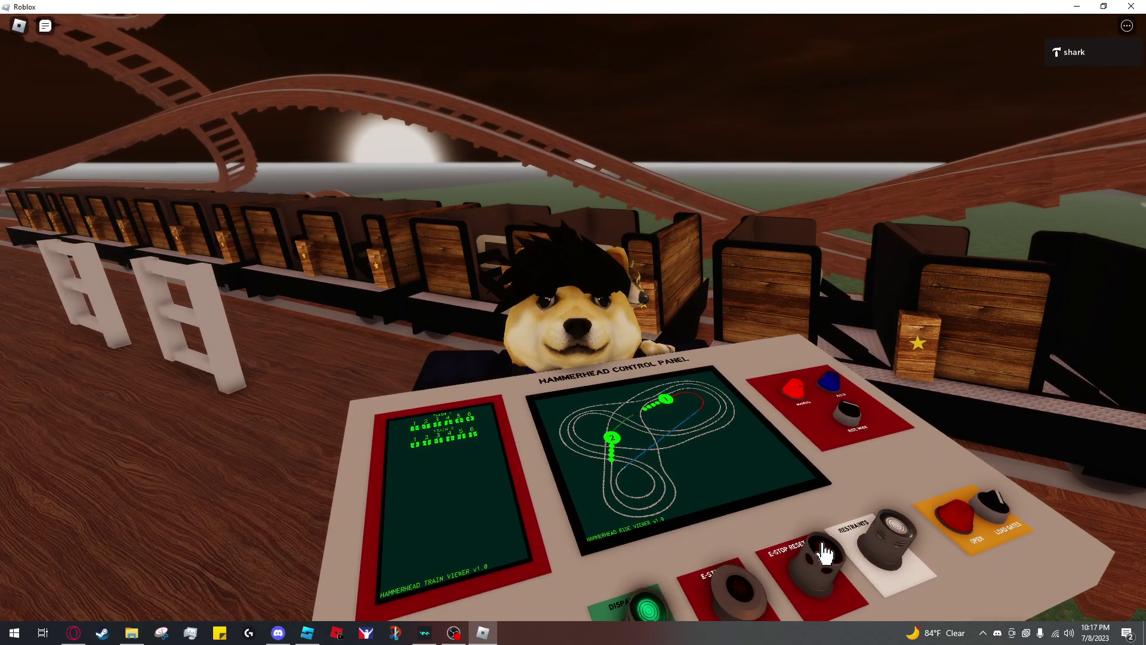
right_click_drag(827, 496, 853, 488)
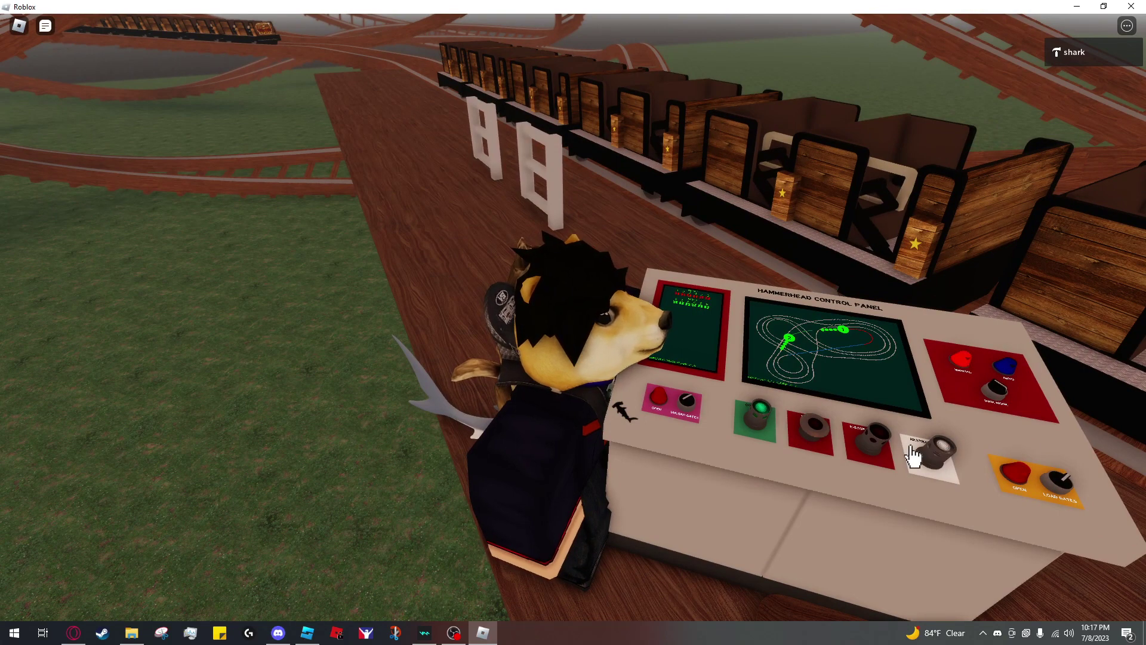
Operate the load gates, dispatch the station train, and watch it leave from the platform
left_click(1060, 481)
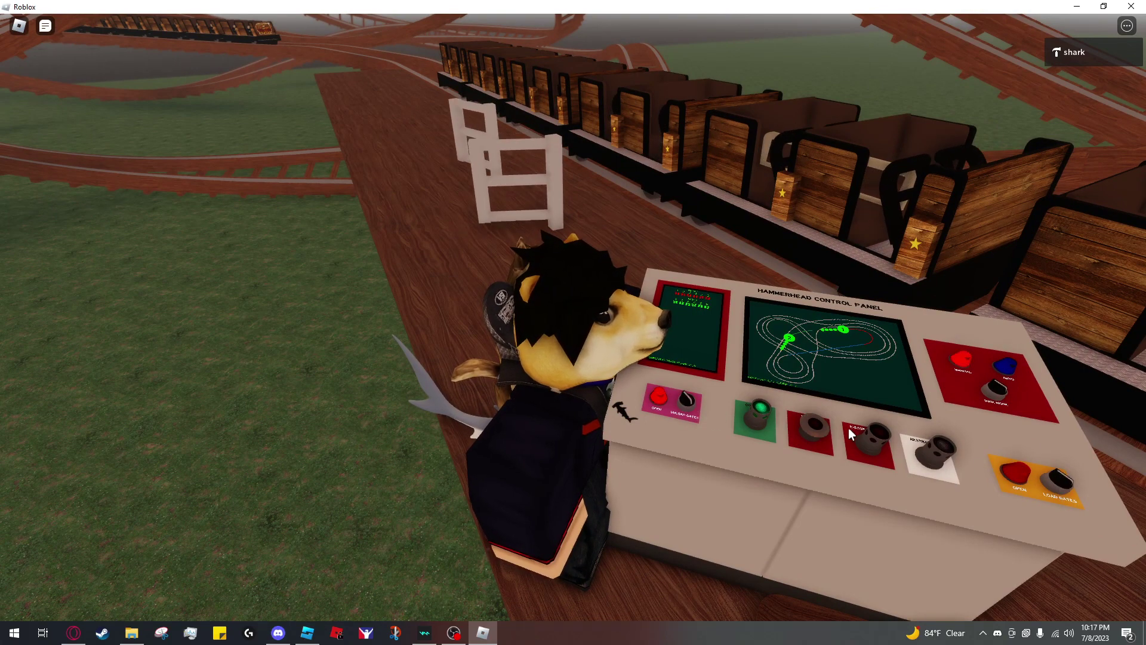
left_click(764, 416)
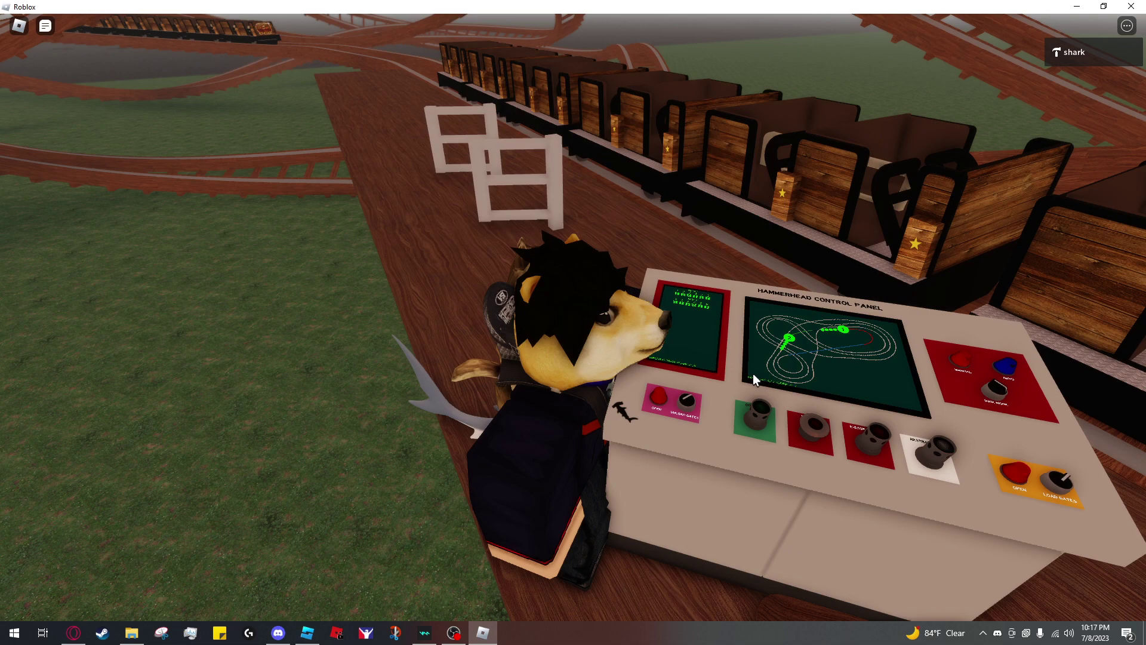
right_click_drag(645, 196, 645, 196)
key("w")
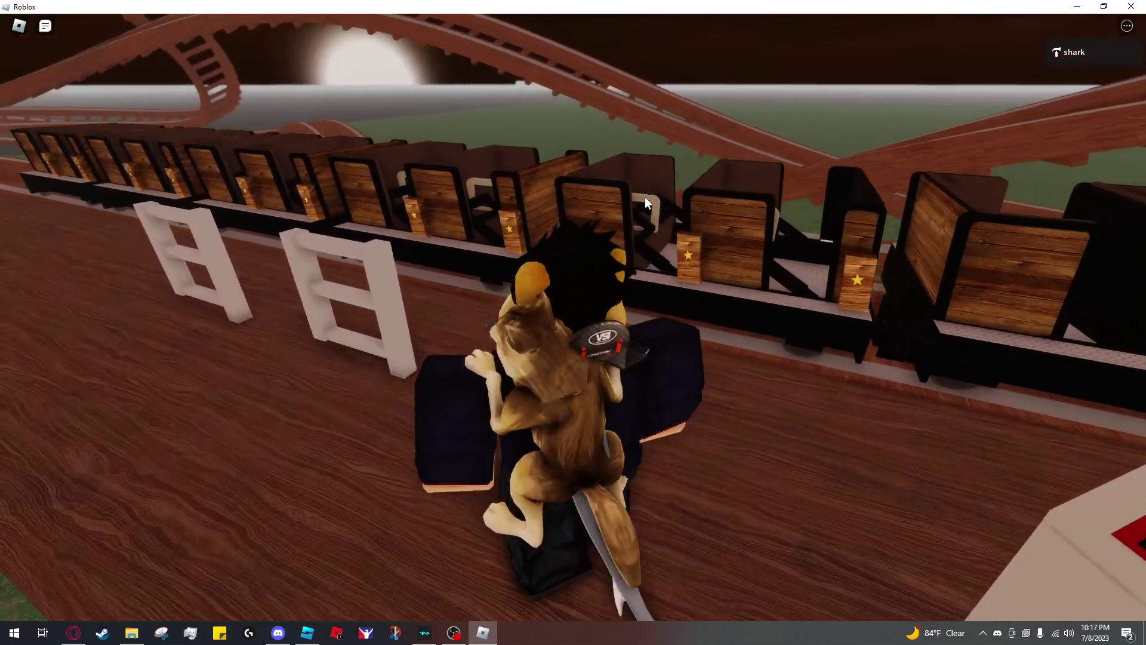
scroll(659, 299, "down", 3)
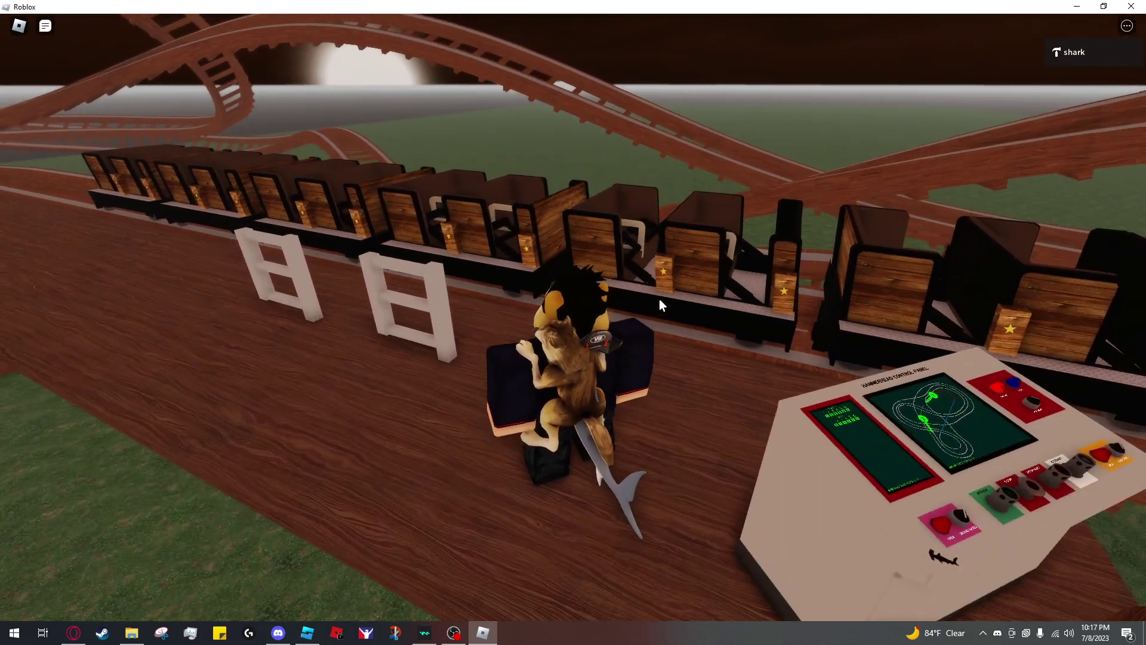
right_click_drag(659, 299, 659, 300)
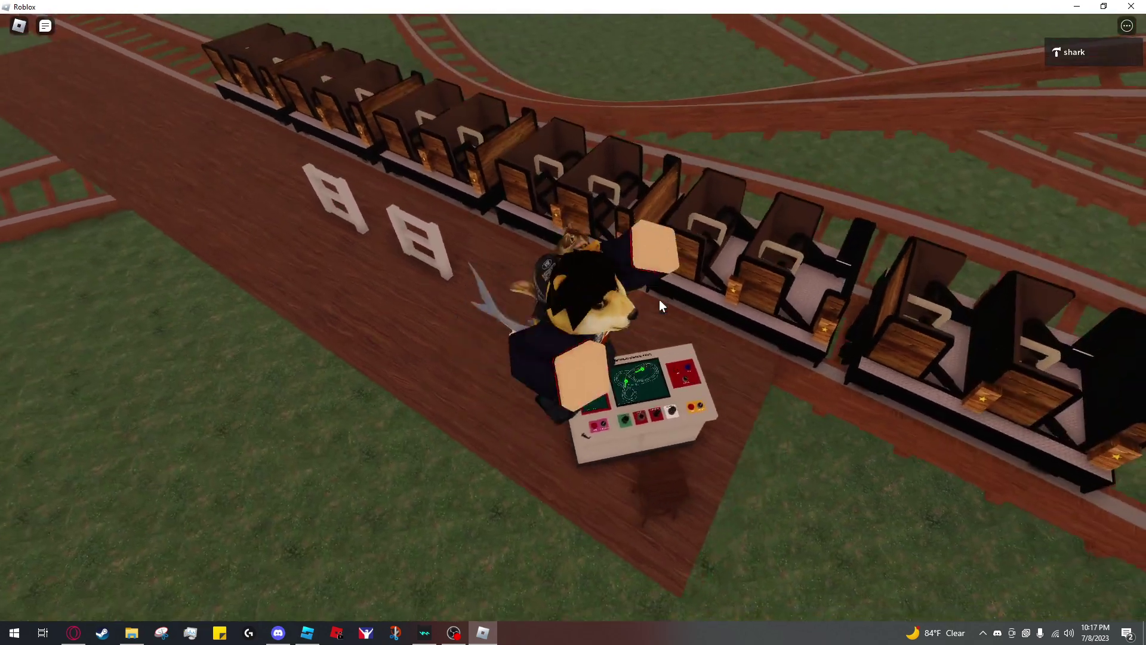
Return to a close view of the control panel and set the ride mode to Auto
scroll(659, 299, "up", 5)
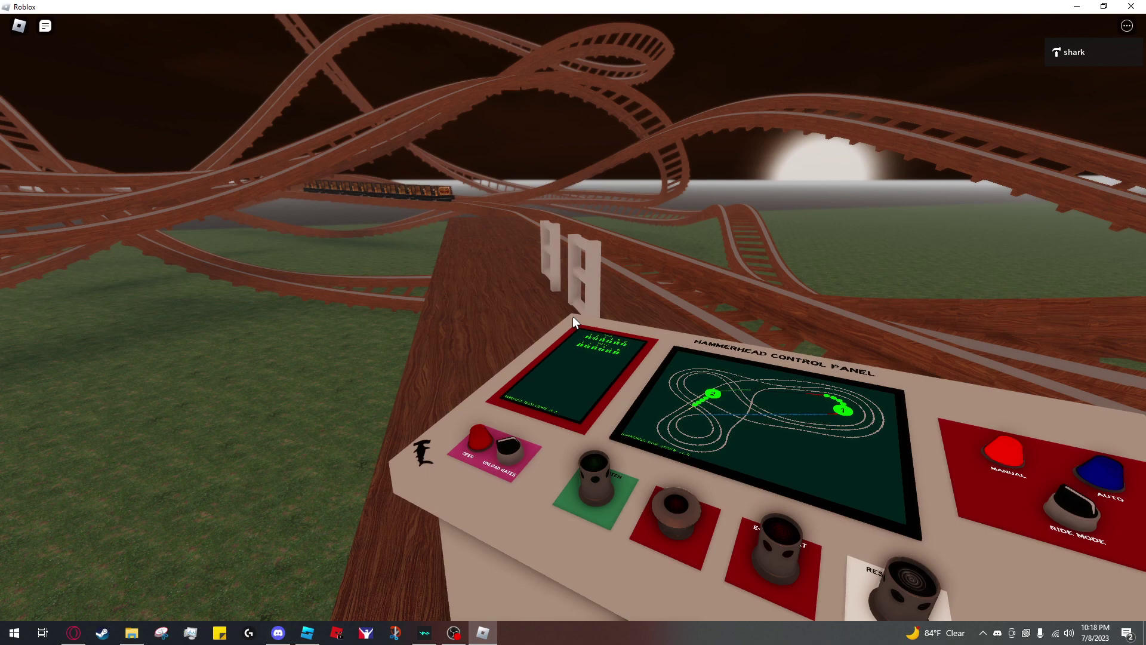
right_click_drag(572, 317, 572, 316)
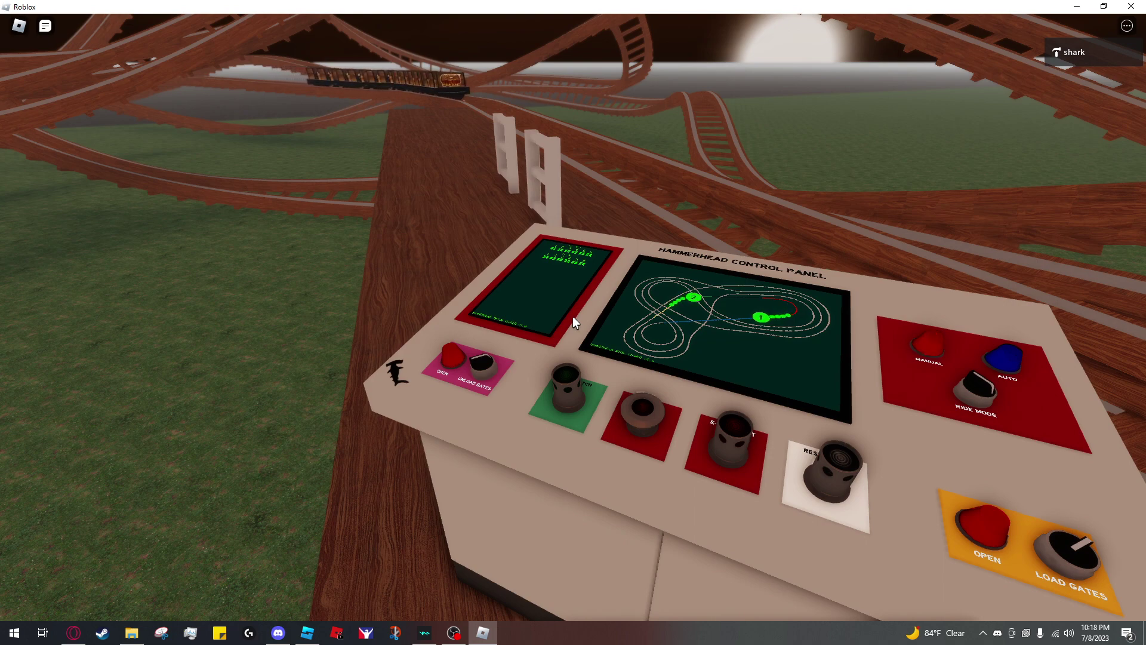
key("a")
left_click(573, 317)
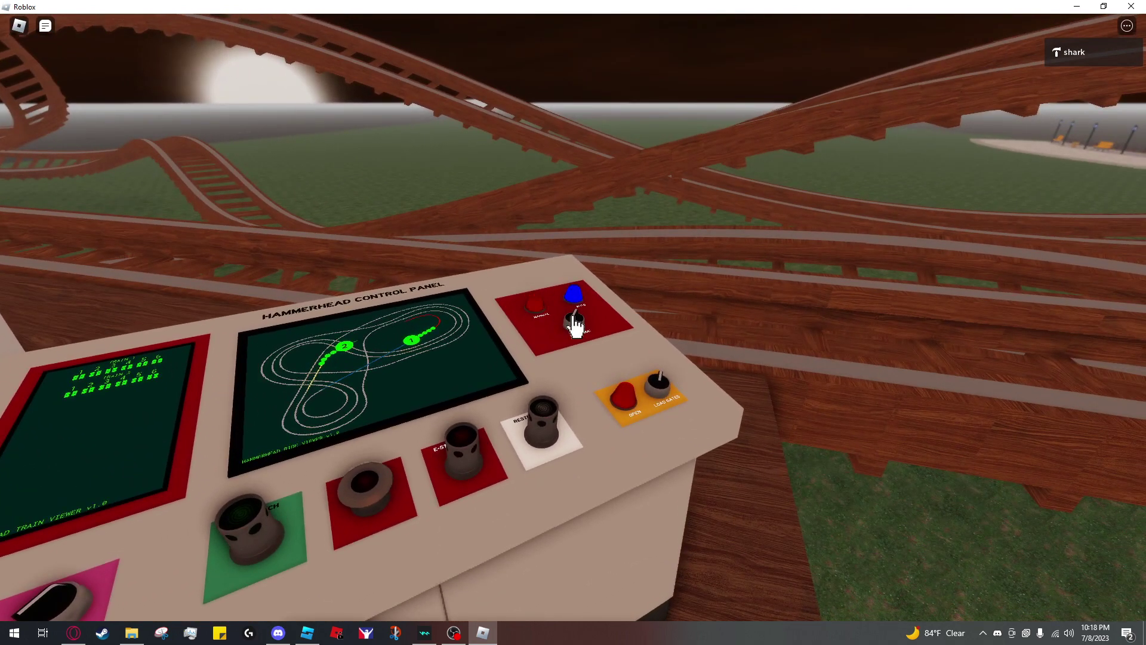
Watch the ride viewer and the trains on the track while the coaster runs in automatic mode
right_click_drag(572, 316, 572, 317)
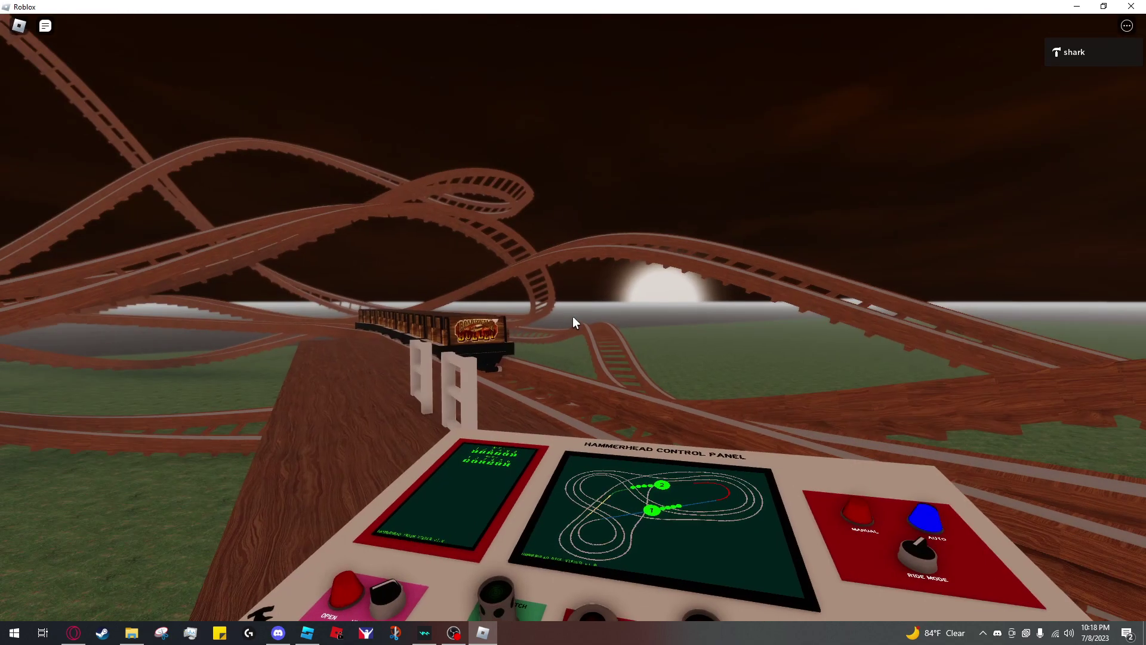
right_click_drag(572, 316, 572, 317)
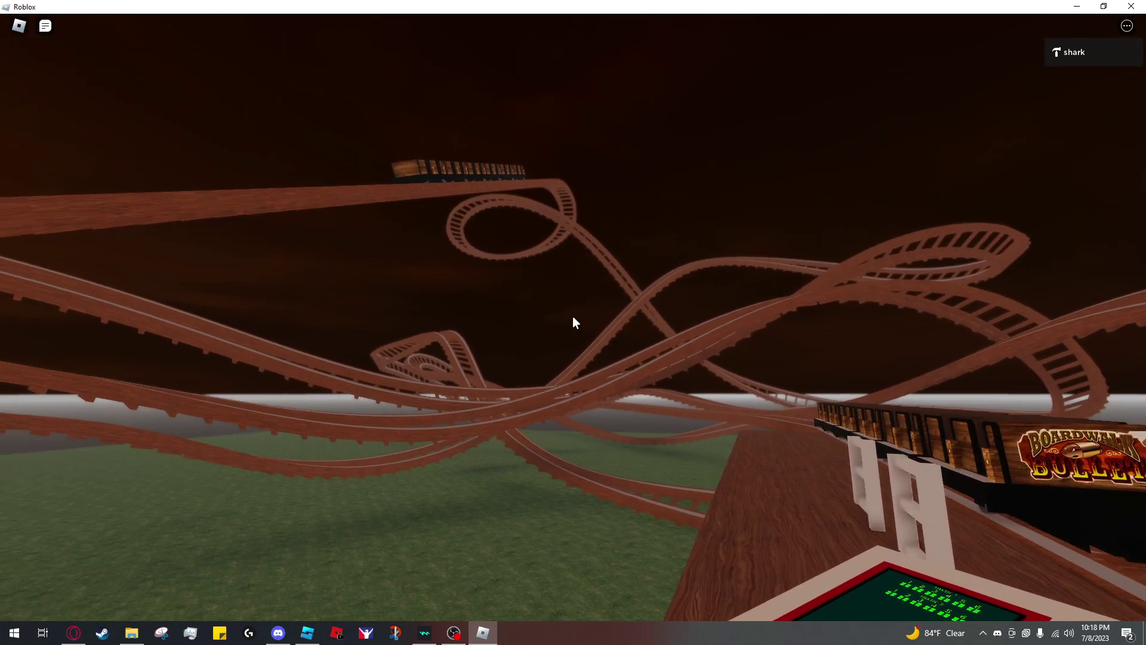
right_click_drag(572, 317, 572, 317)
Walk onto the platform and watch the gates, restraints and train dispatch operate automatically
key("w")
scroll(572, 316, "down", 3)
scroll(572, 317, "down", 2)
key("d")
scroll(572, 317, "down", 1)
key("a")
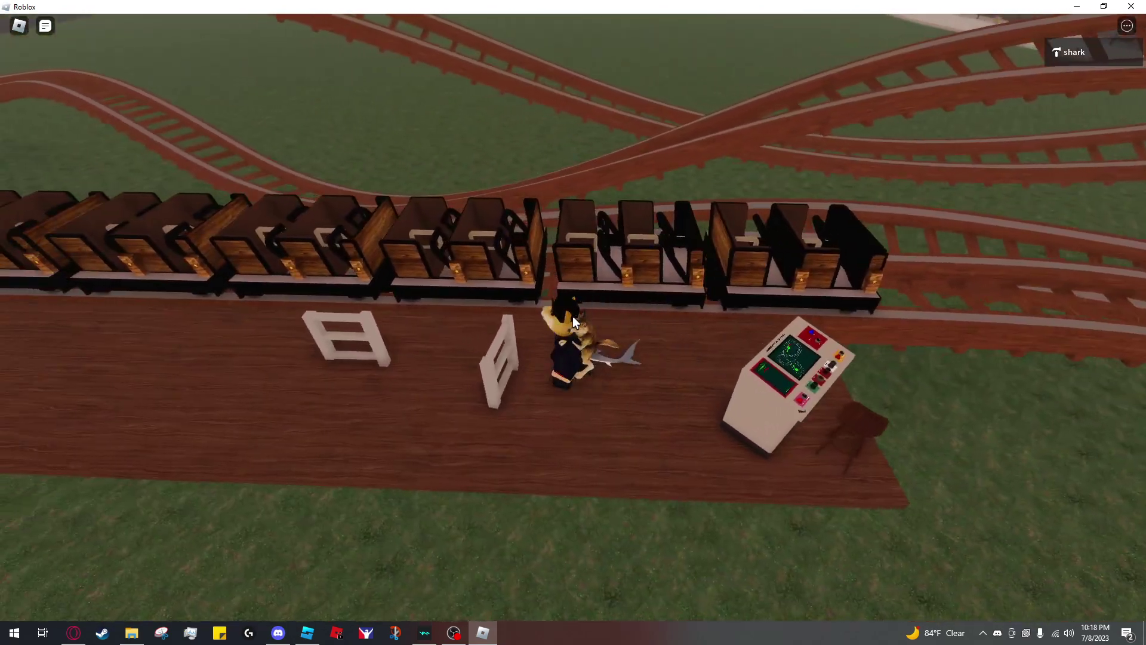
scroll(572, 316, "up", 2)
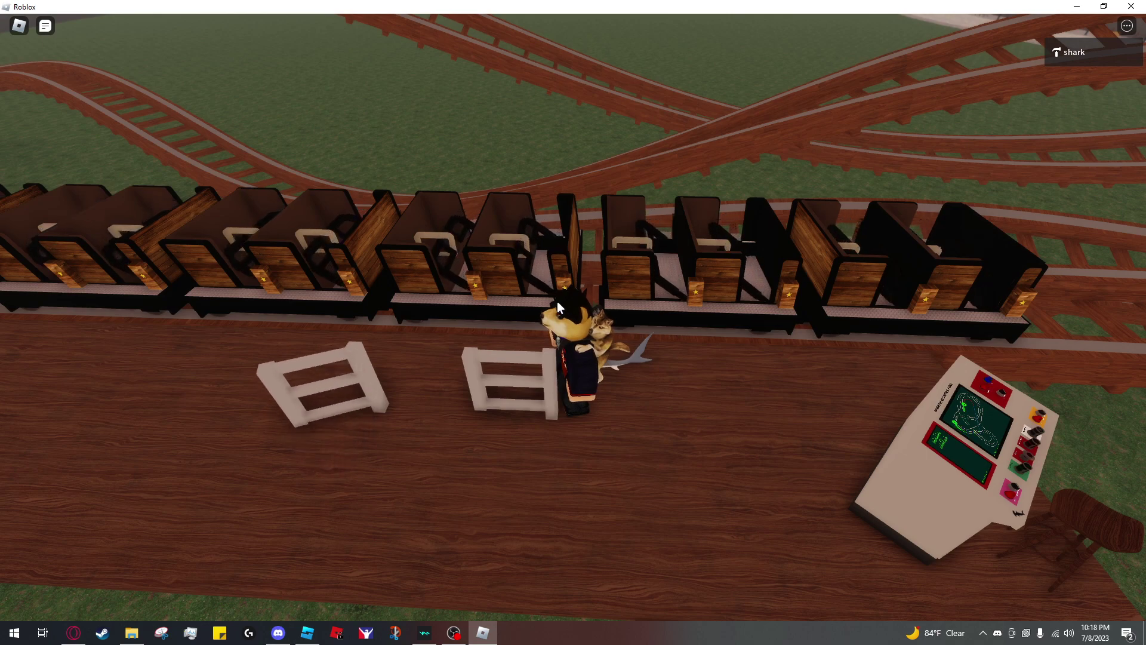
key("a")
key("d")
scroll(707, 313, "up", 3)
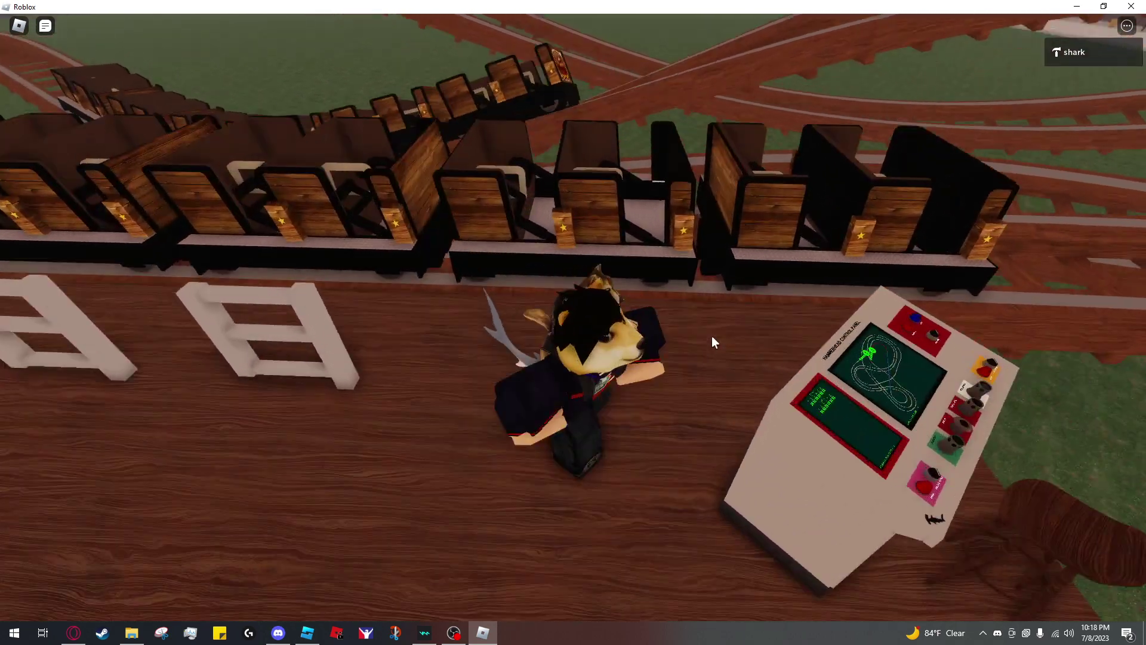
mouse_move(712, 338)
right_mouse_down()
mouse_move(705, 308)
mouse_move(698, 347)
right_mouse_up()
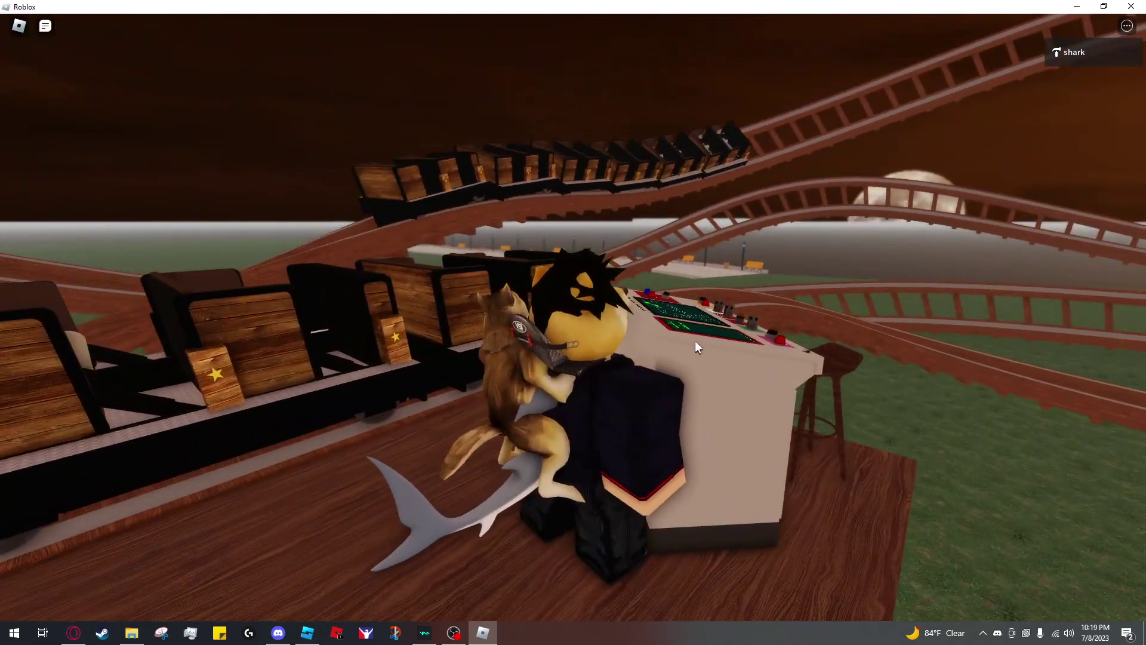
Switch to Roblox Studio to check the station's MinDispatchTime setting, and return to the live game
left_click(310, 636)
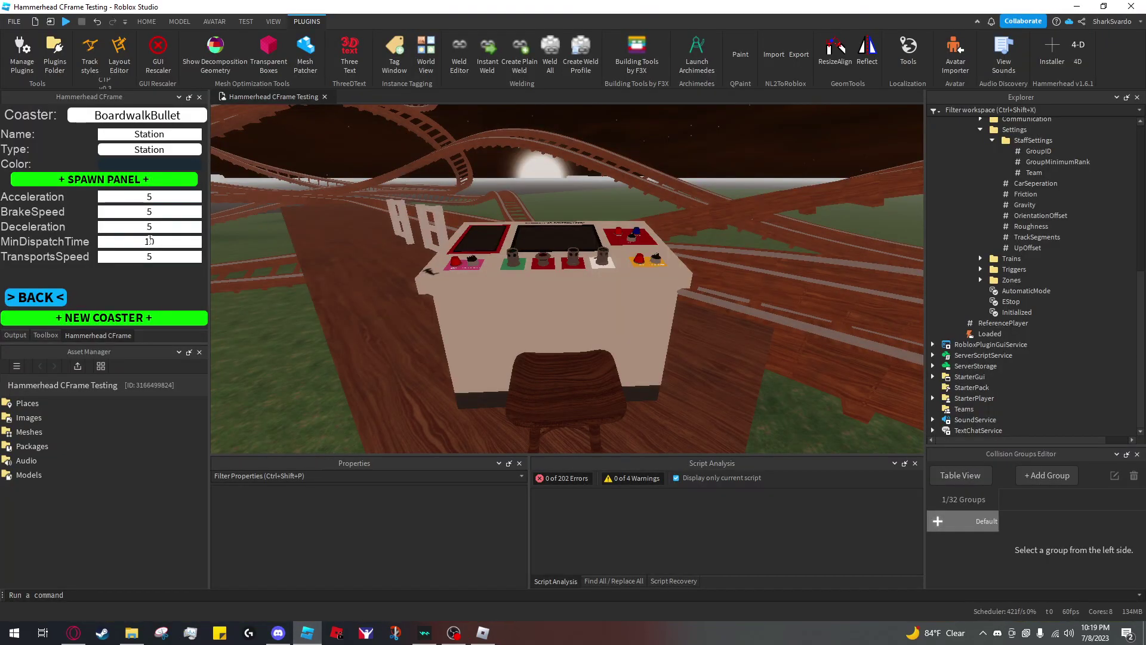
left_click(483, 633)
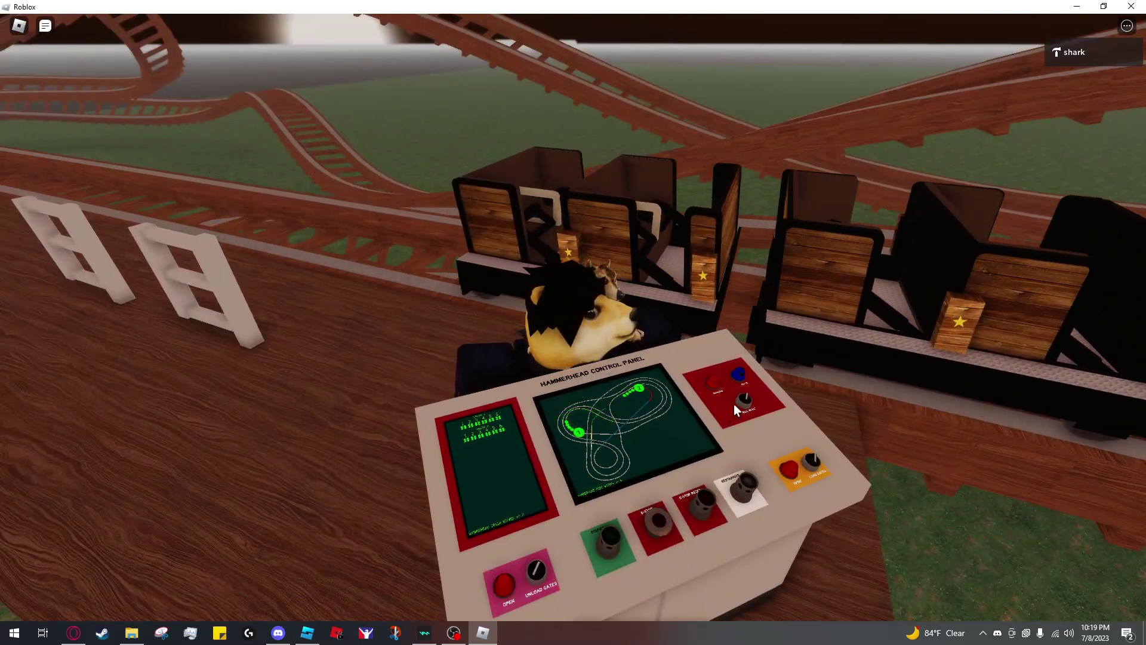
Move back behind the control panel into a close view and try its emergency stop
key("s")
key("space")
key("w")
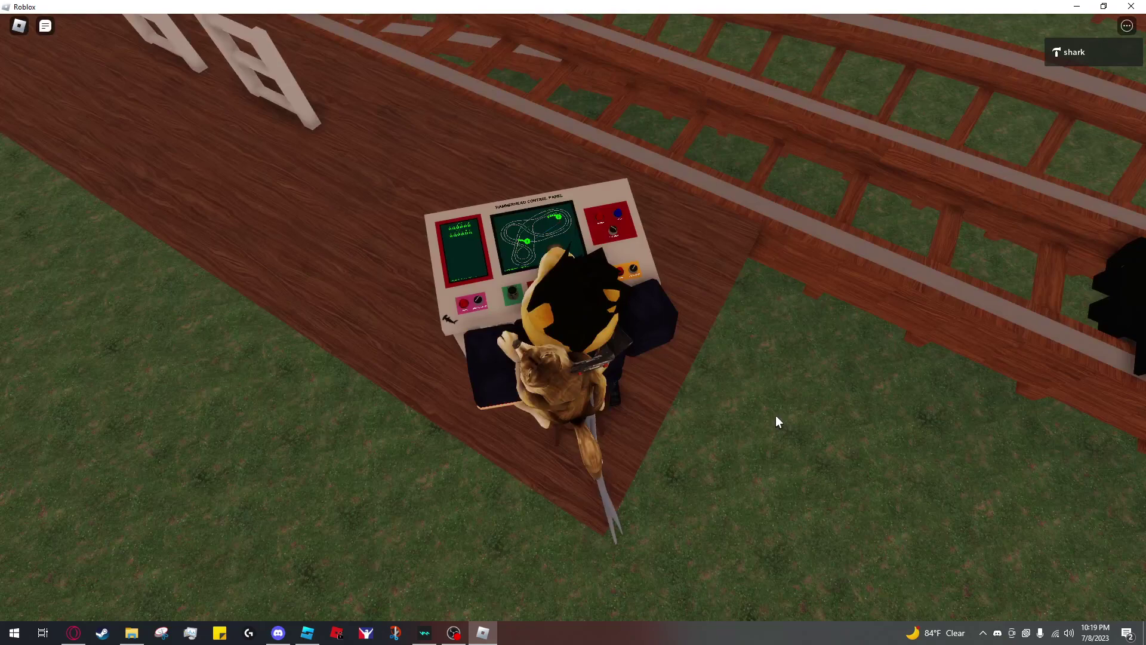
scroll(776, 414, "up", 5)
scroll(745, 423, "up", 2)
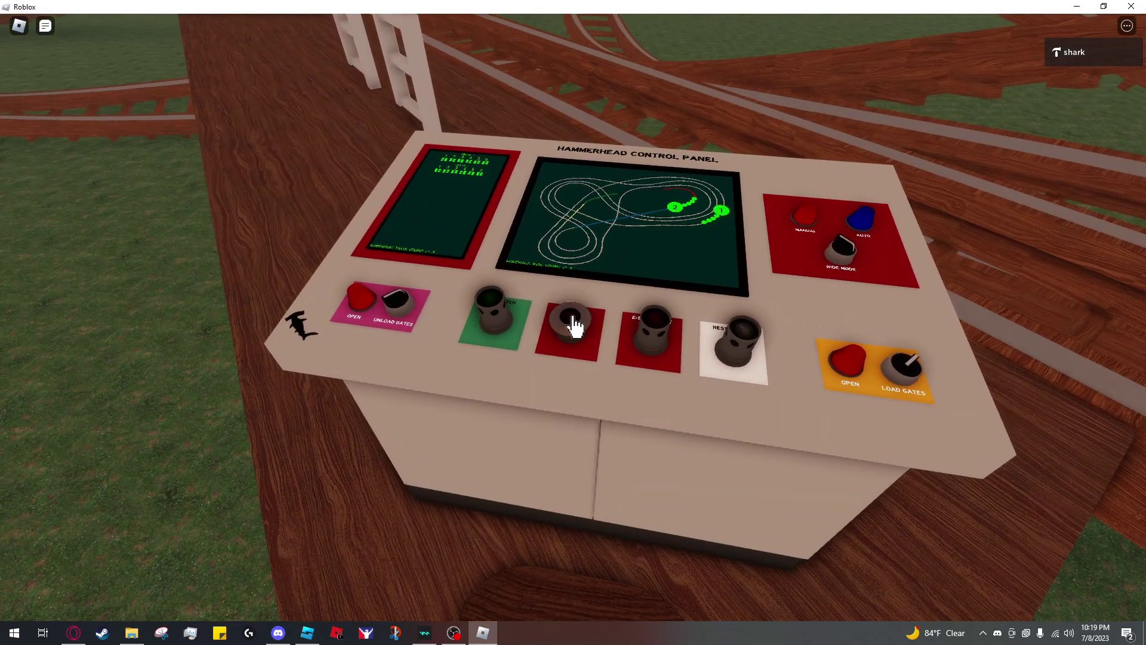
left_click(572, 316)
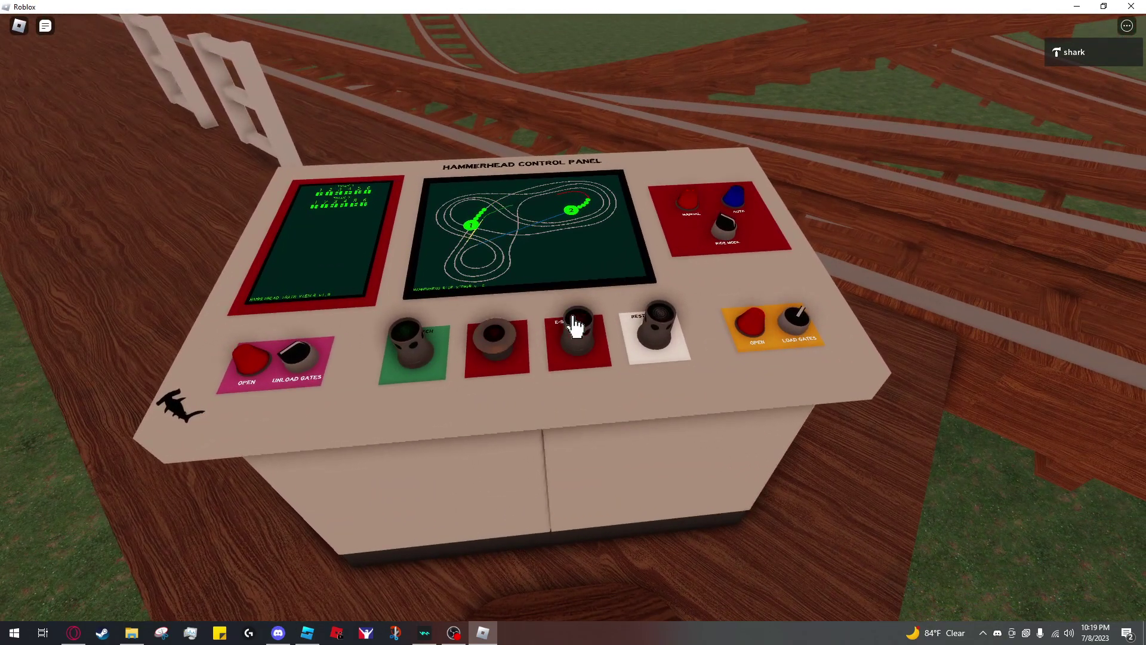
Watch the trains on the track and in the ride viewer as one arrives at the station
right_click_drag(574, 325, 572, 317)
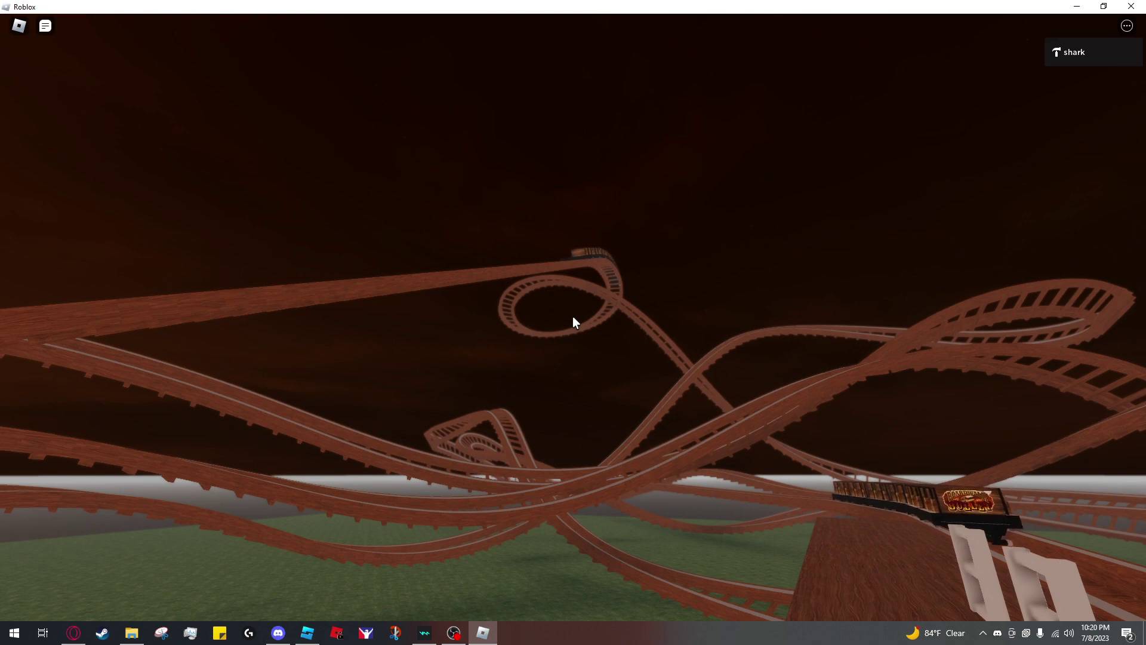
right_click_drag(572, 316, 572, 317)
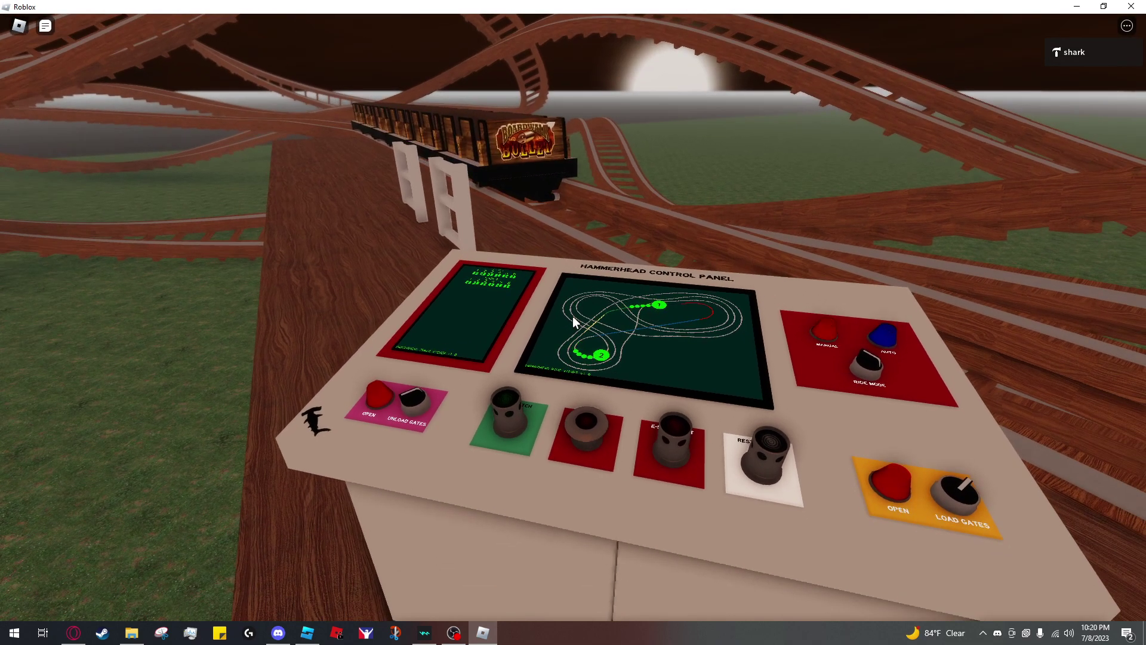
key("w")
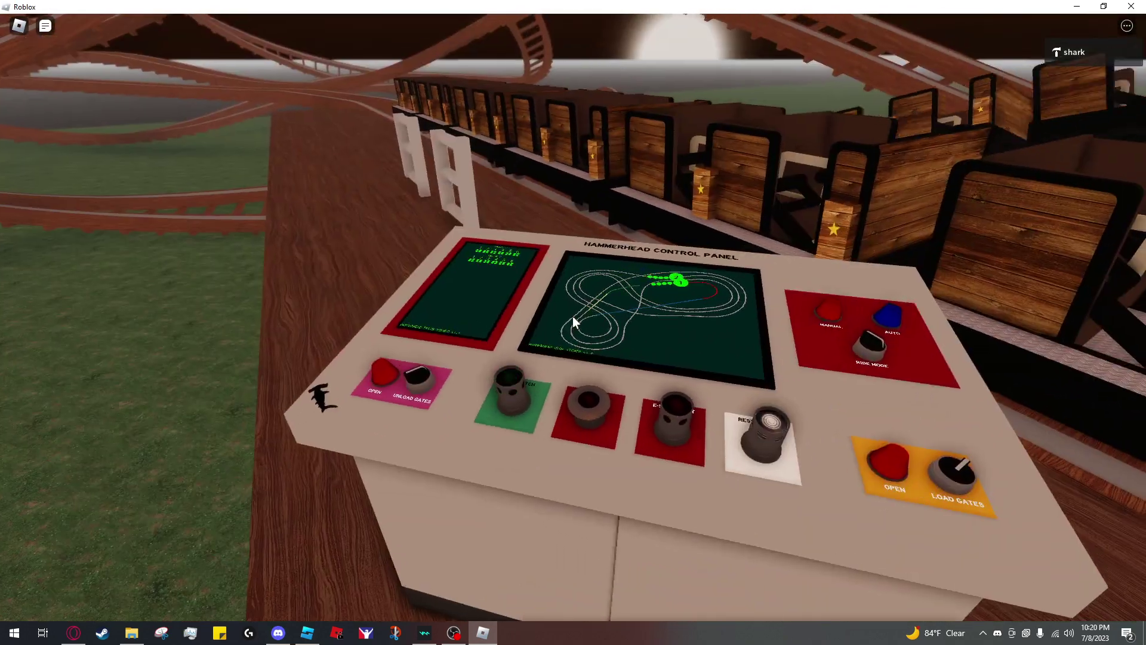
Check the unload gates on the control panel and dispatch the train waiting in the station
right_click_drag(571, 316, 572, 317)
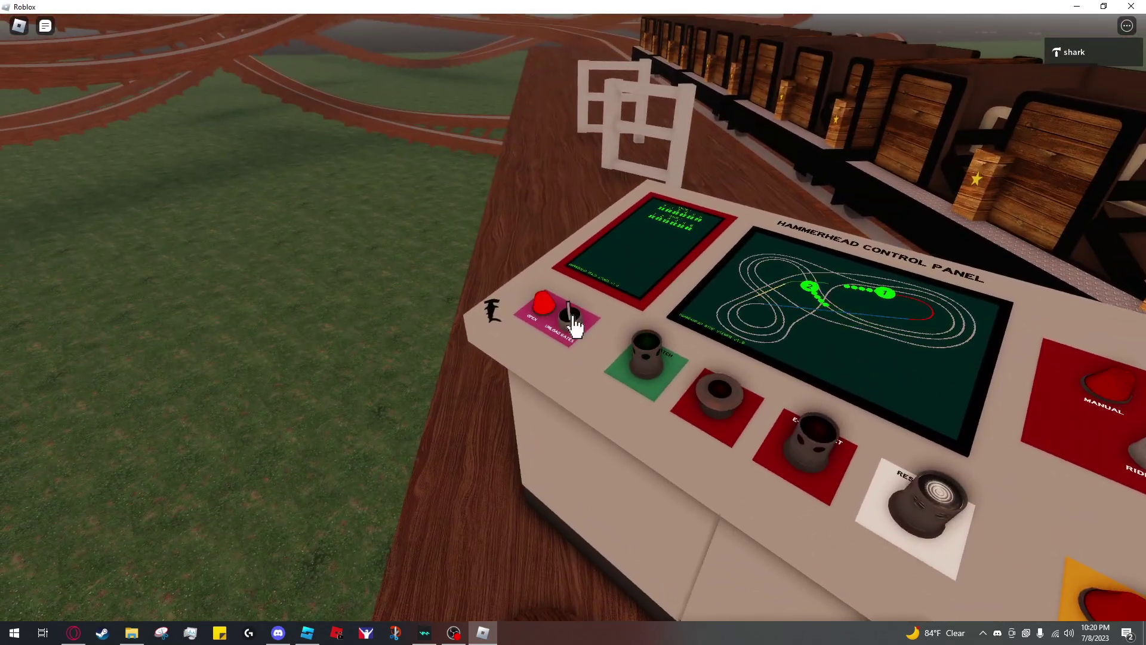
right_click_drag(572, 316, 572, 316)
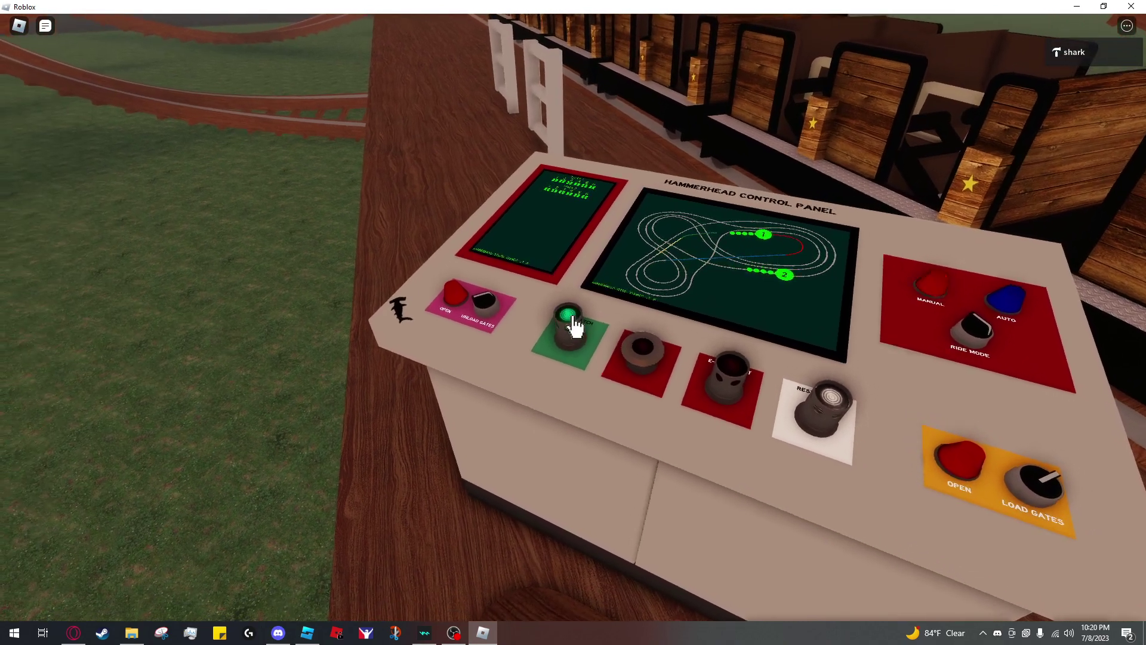
left_click(571, 317)
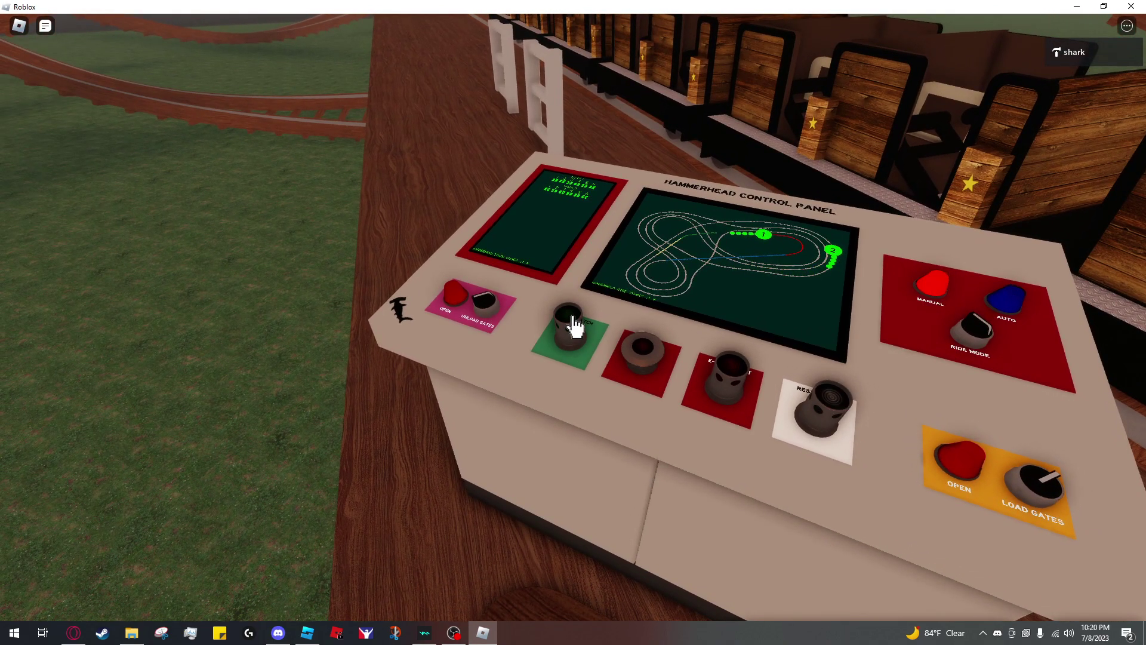
right_click_drag(572, 317, 572, 316)
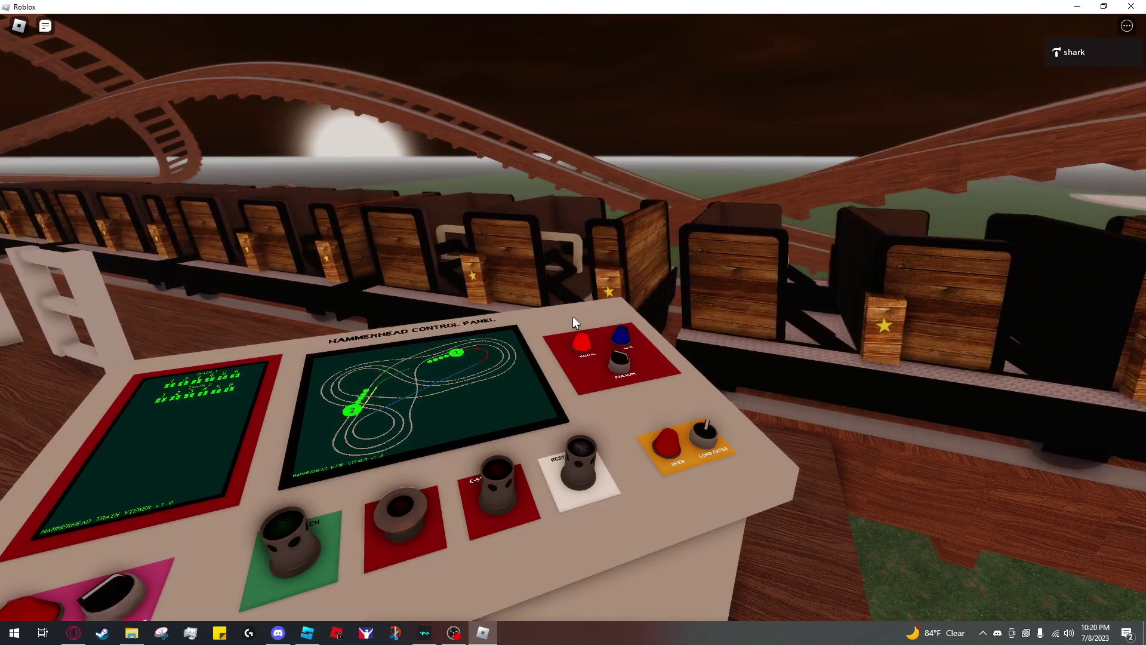
Leave the close panel view and walk around to the platform to watch the train depart
scroll(570, 321, "down", 5)
right_click_drag(572, 317, 567, 322)
key("space")
key("w")
key("d")
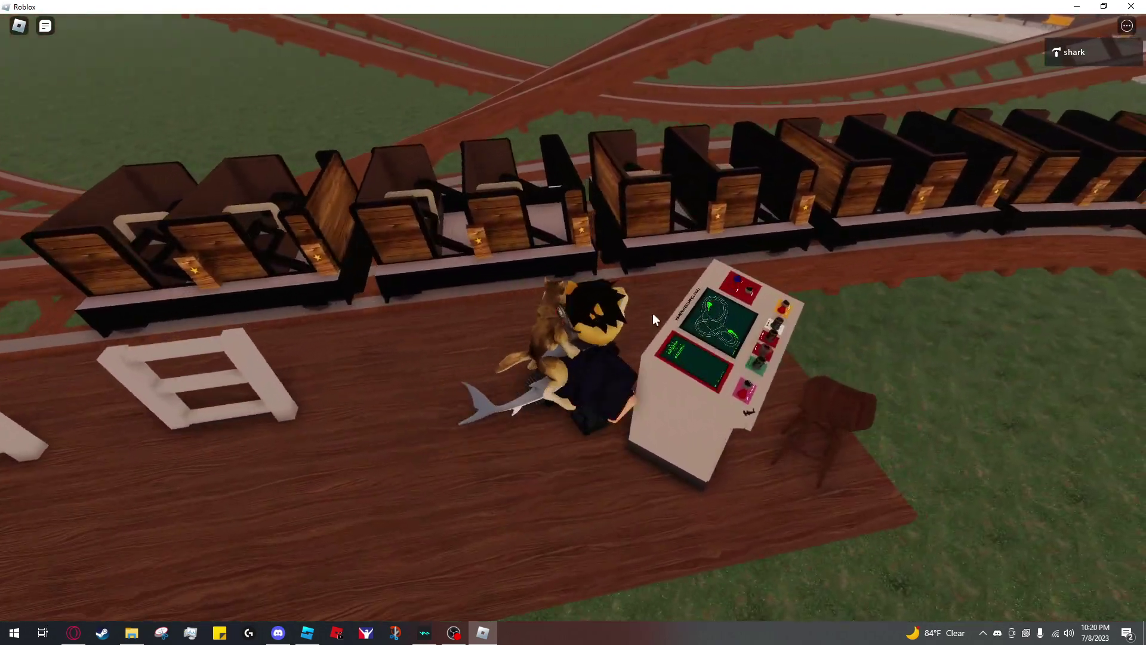
Follow the dispatched train around the track from the platform beside the control panel
right_click_drag(654, 312, 651, 313)
scroll(652, 313, "up", 3)
scroll(652, 312, "up", 2)
scroll(652, 313, "down", 3)
scroll(652, 313, "up", 3)
scroll(652, 313, "down", 1)
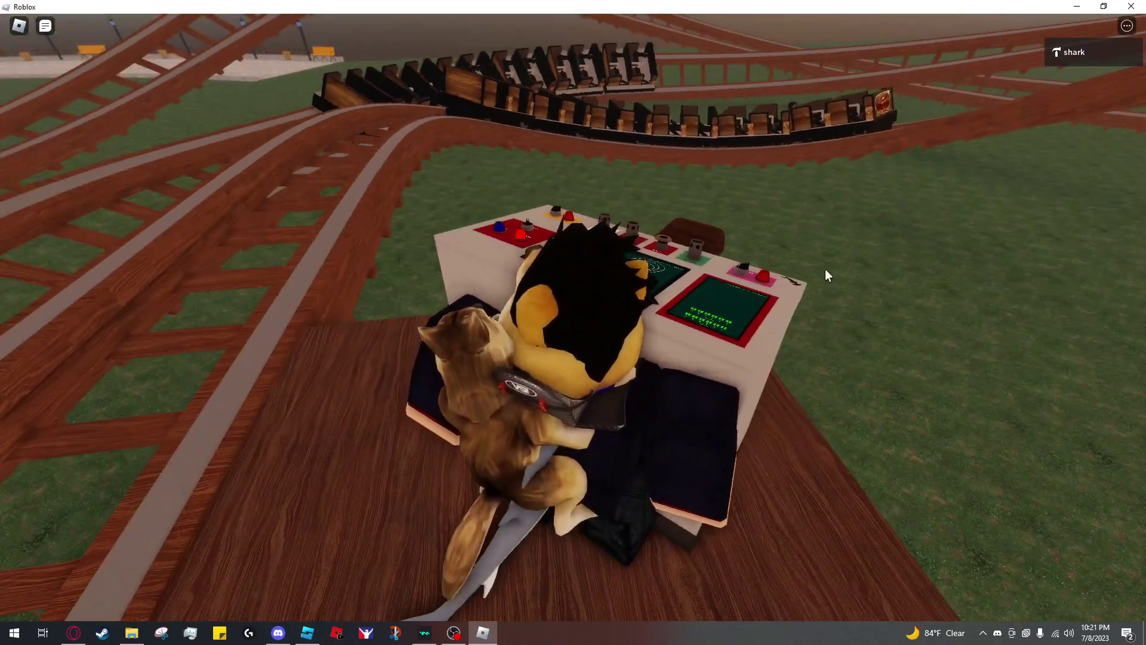
mouse_move(826, 275)
right_mouse_down()
mouse_move(817, 281)
mouse_move(809, 252)
mouse_move(830, 276)
right_mouse_up()
scroll(814, 266, "down", 2)
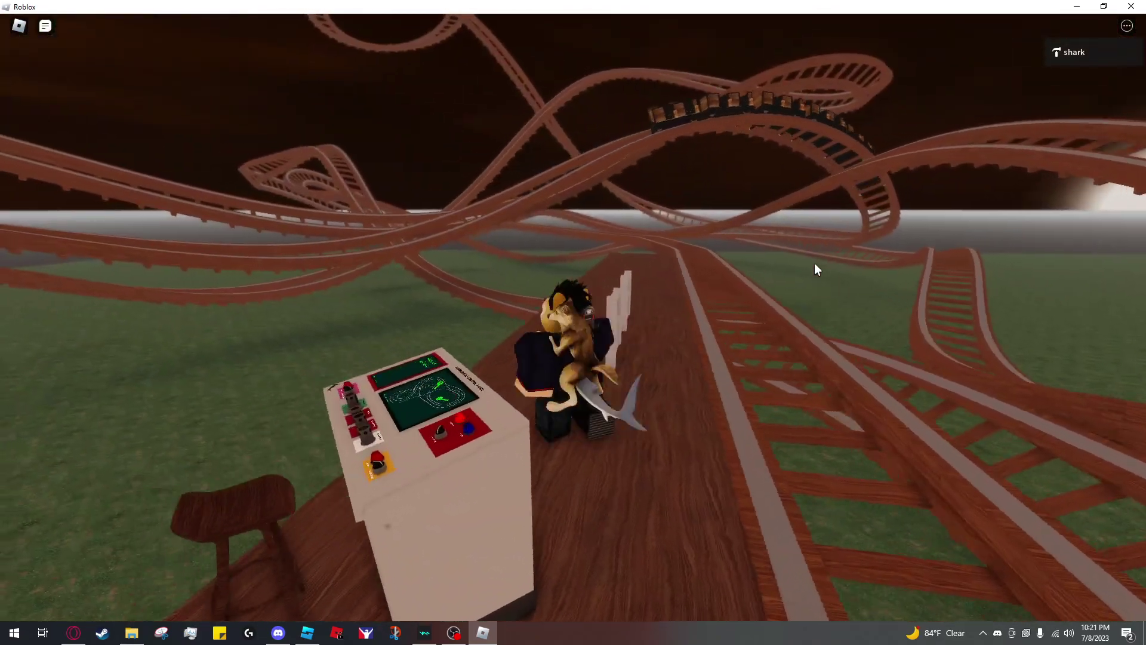
key("a")
key("d")
key("a")
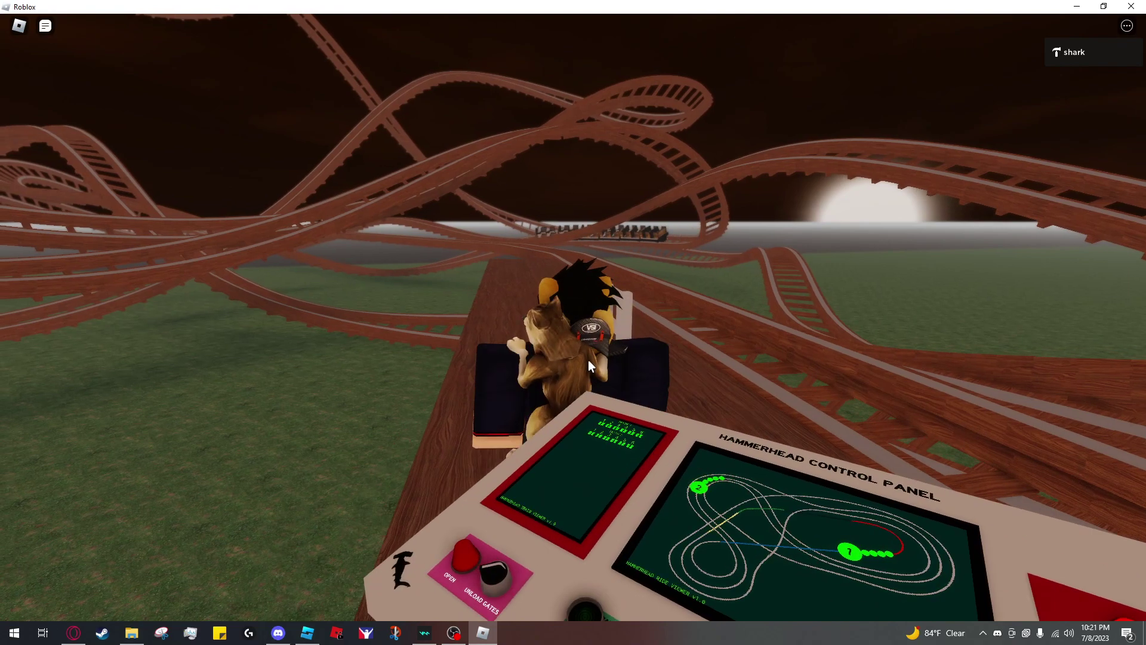